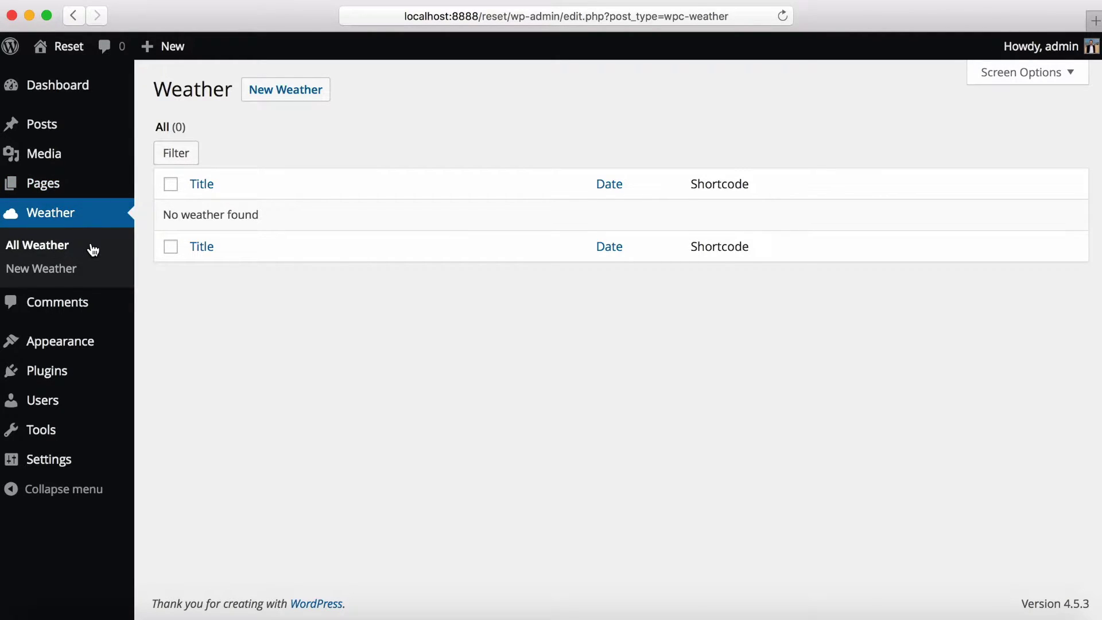
Create a new weather entry titled Biarritz
left_click(298, 95)
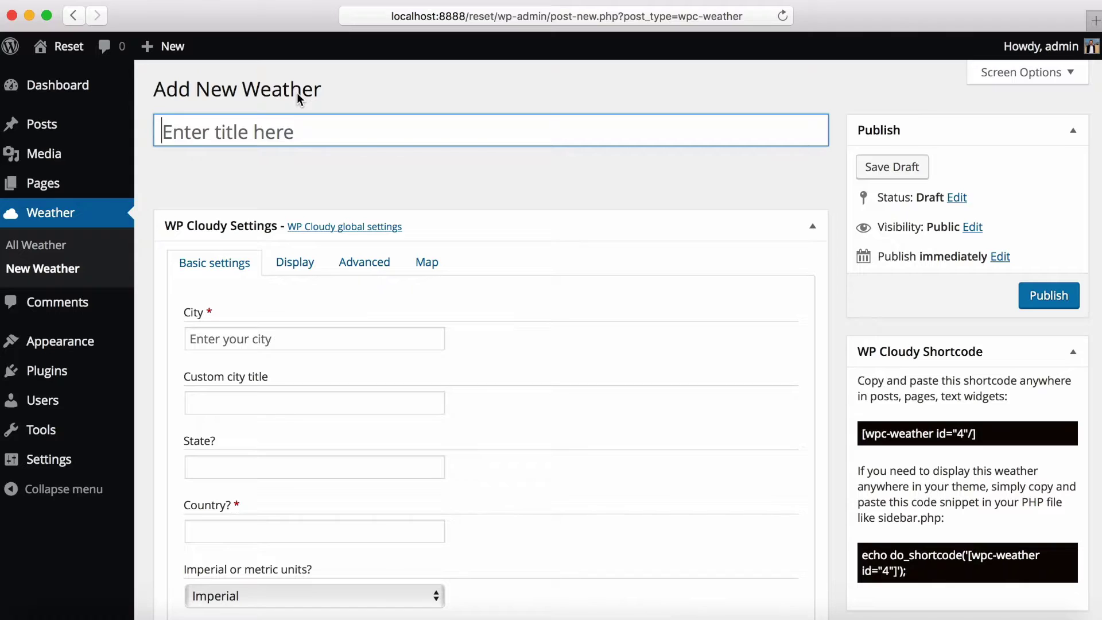
key("shift")
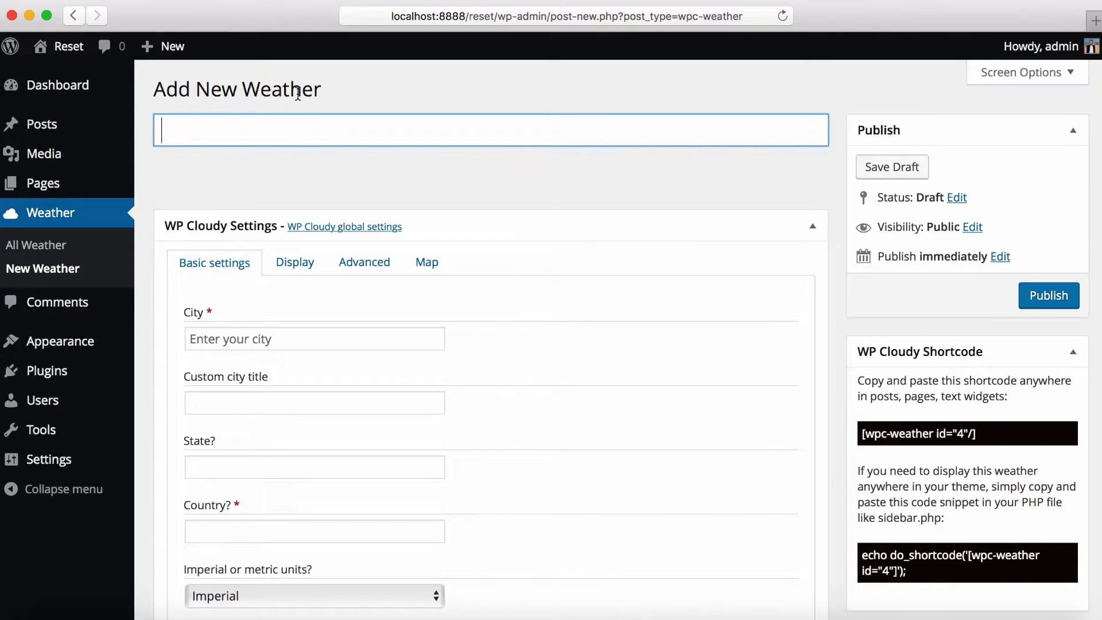
type("Biarritz")
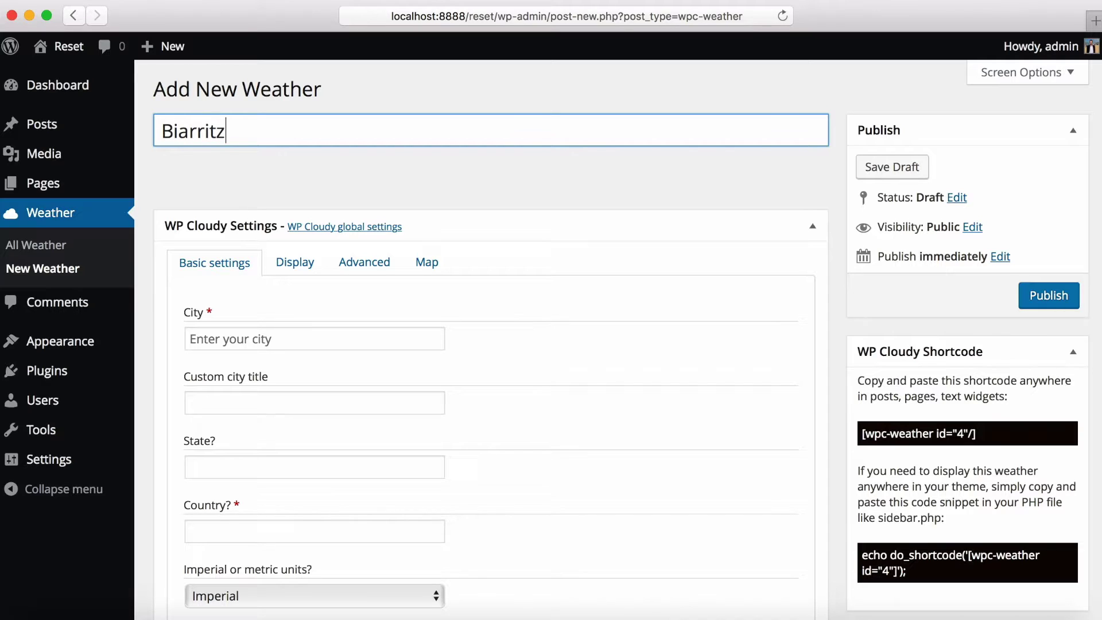
Set the weather's city to the suggested Biarritz – FR and its country to France in the basic settings
scroll(468, 275, "down", 3)
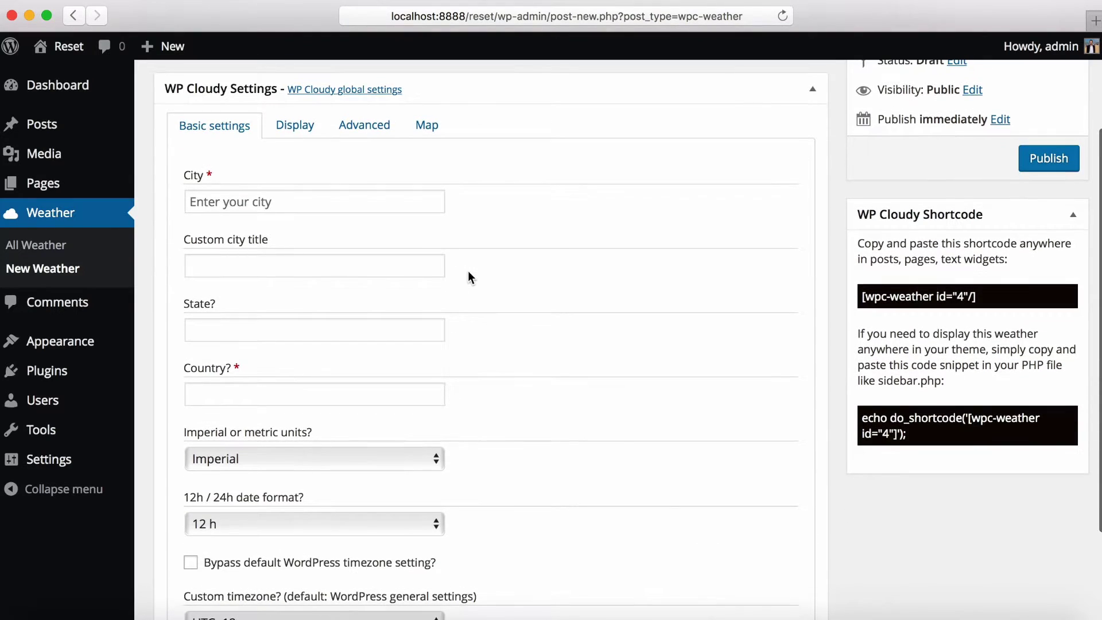
left_click(300, 210)
type("Biarritz")
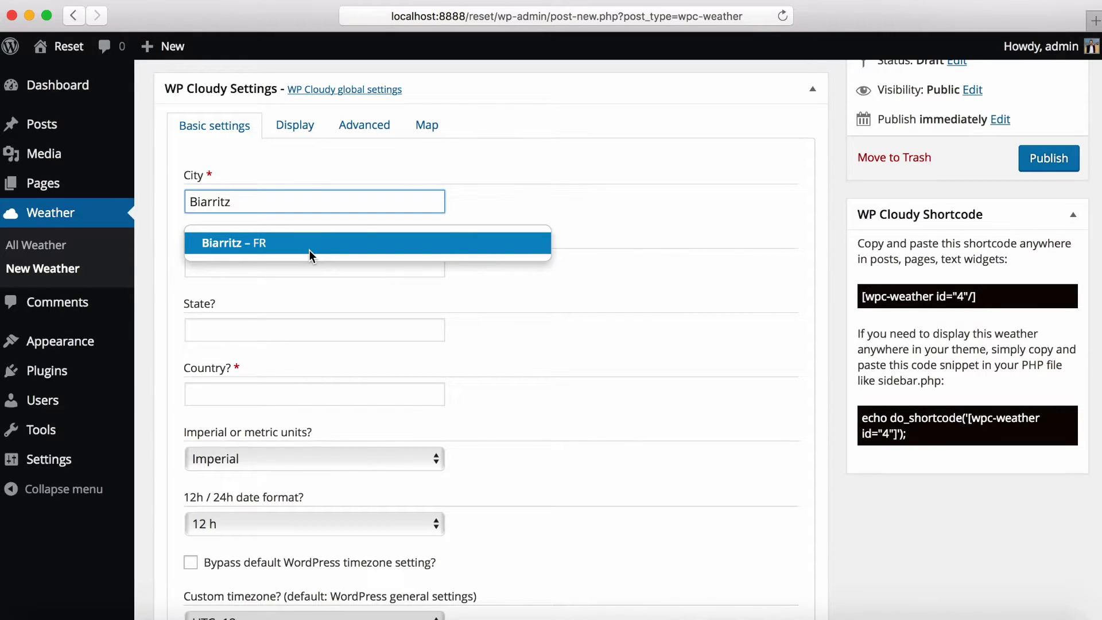
left_click(309, 249)
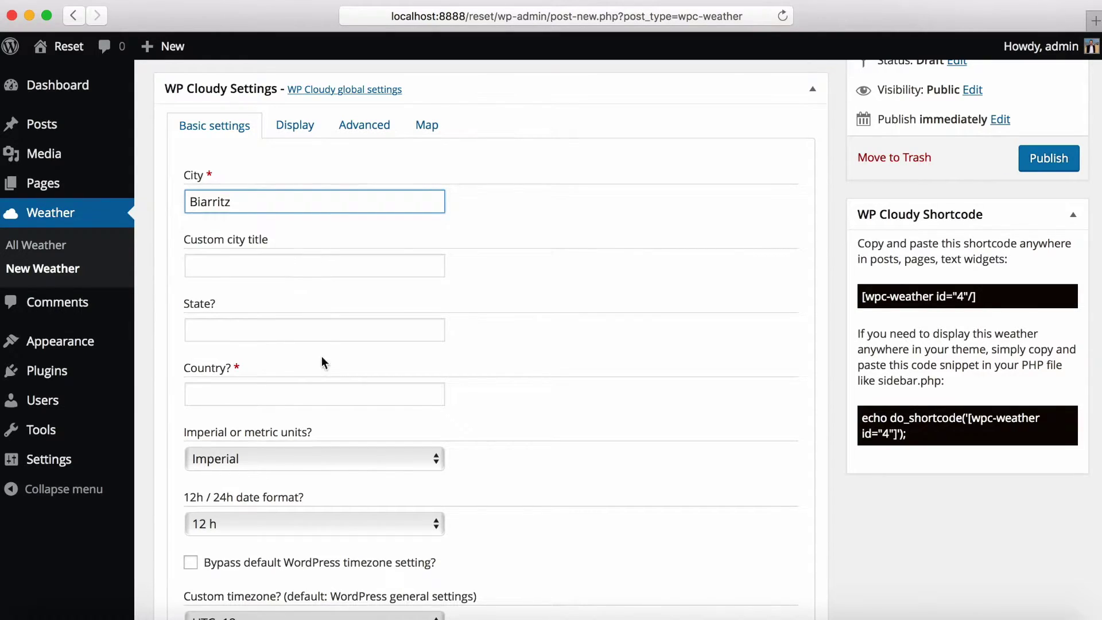
left_click(306, 390)
type("Franc")
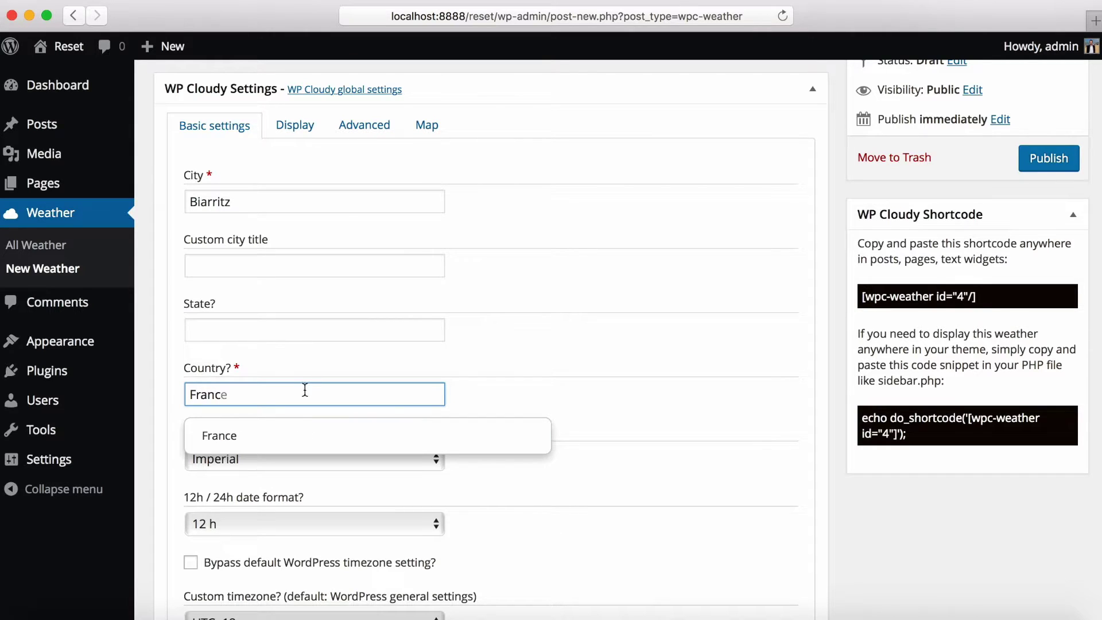
left_click(288, 432)
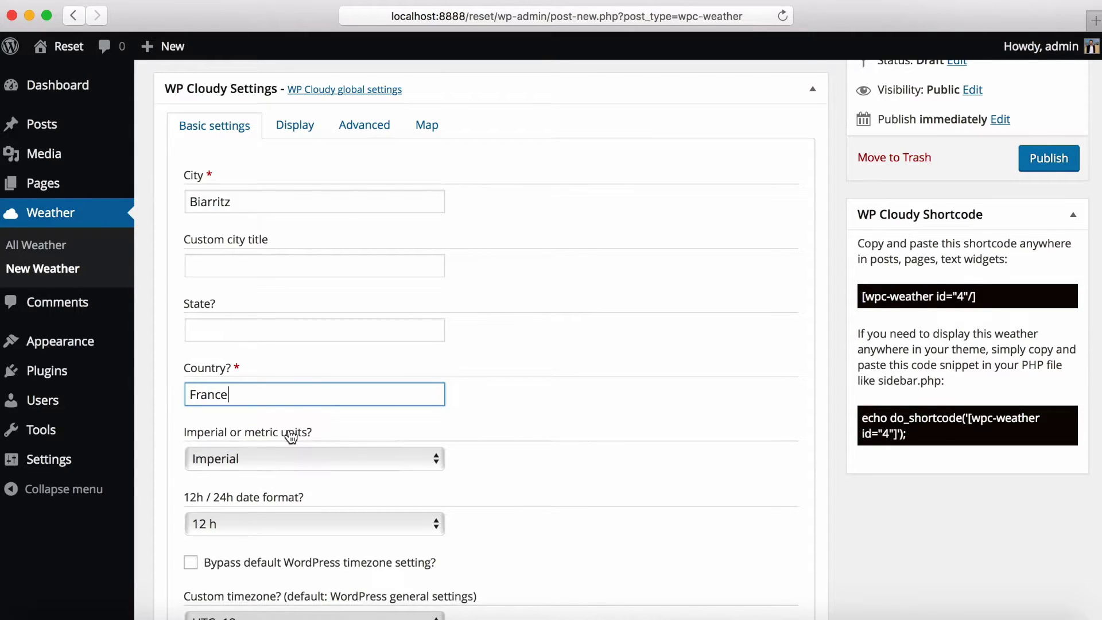
Set the weather's units to Metric and the date format to 24 h
scroll(403, 370, "down", 5)
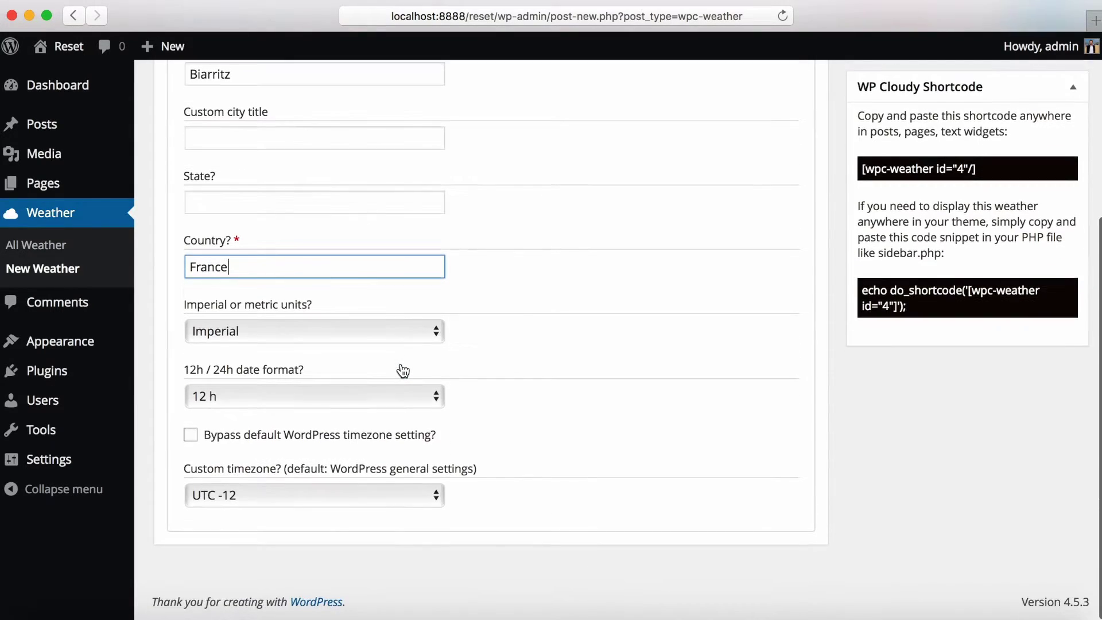
left_click(313, 333)
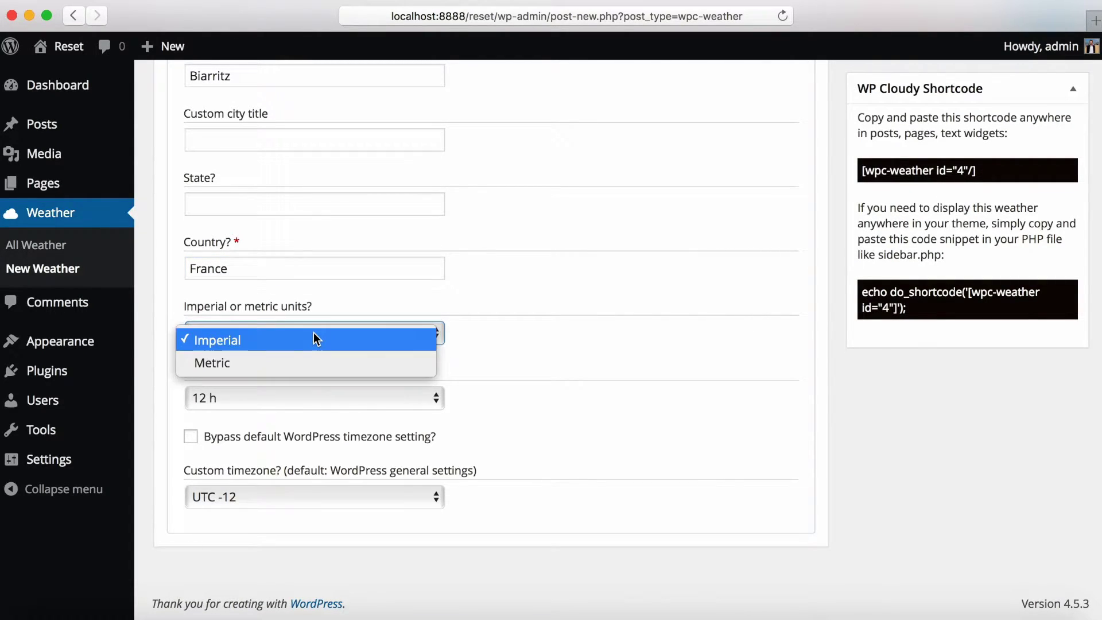
left_click(295, 365)
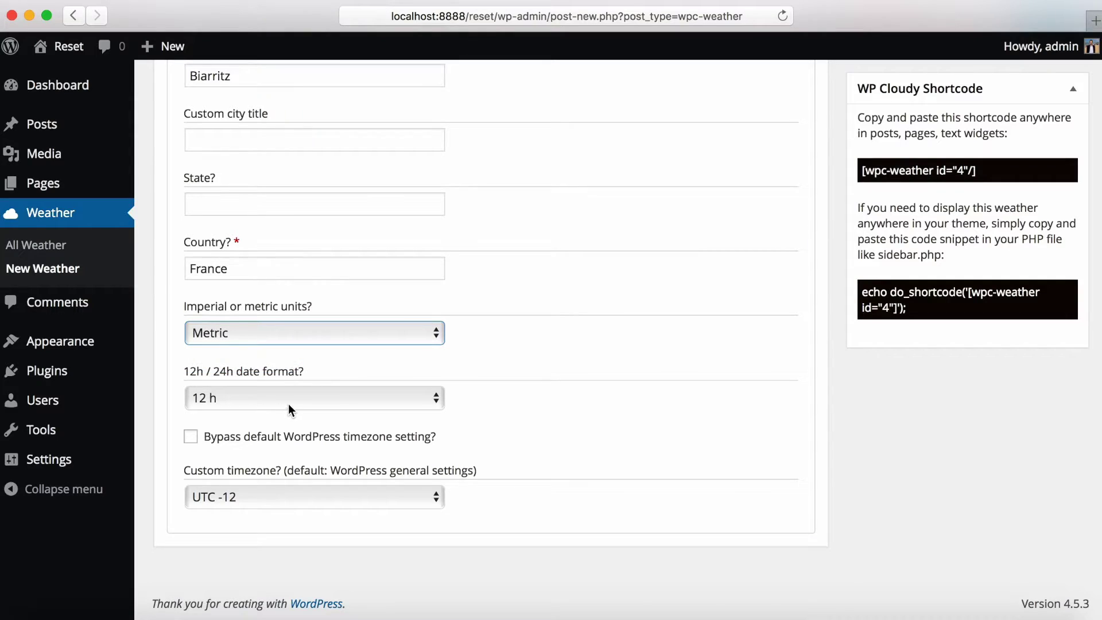
left_click(296, 397)
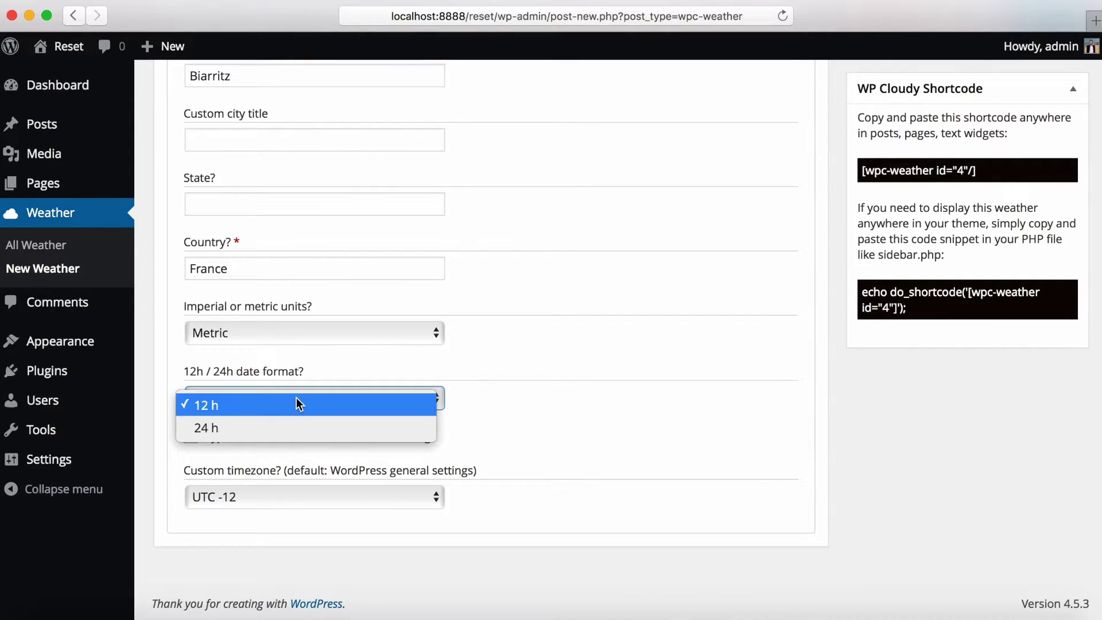
left_click(290, 428)
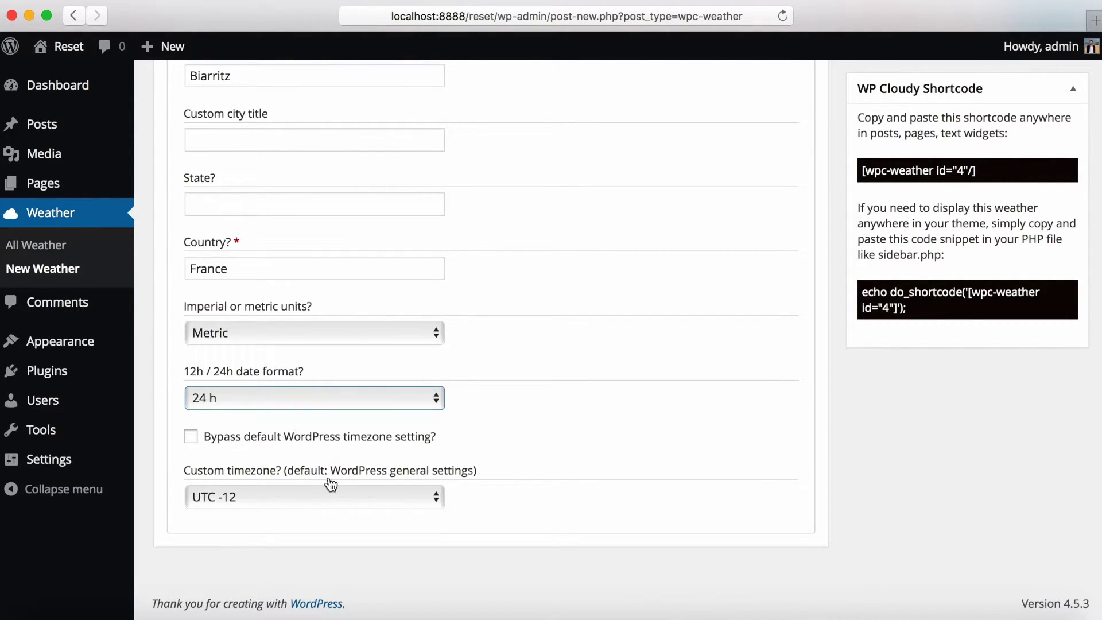
Enable Current weather and Short condition in the weather's display settings
scroll(331, 485, "up", 5)
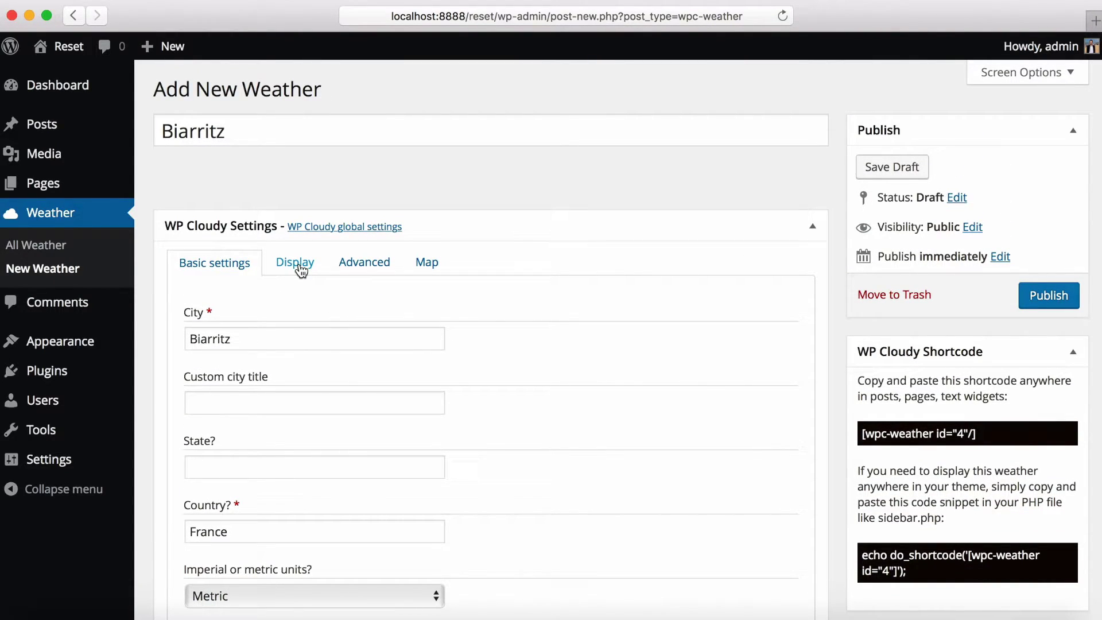
left_click(300, 265)
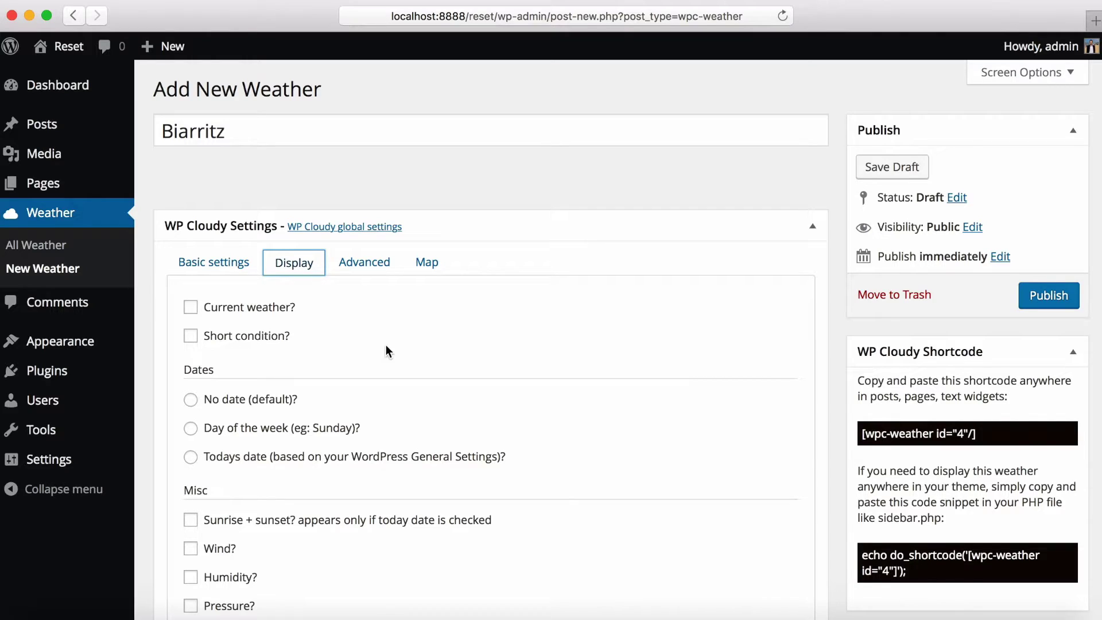
scroll(385, 346, "down", 2)
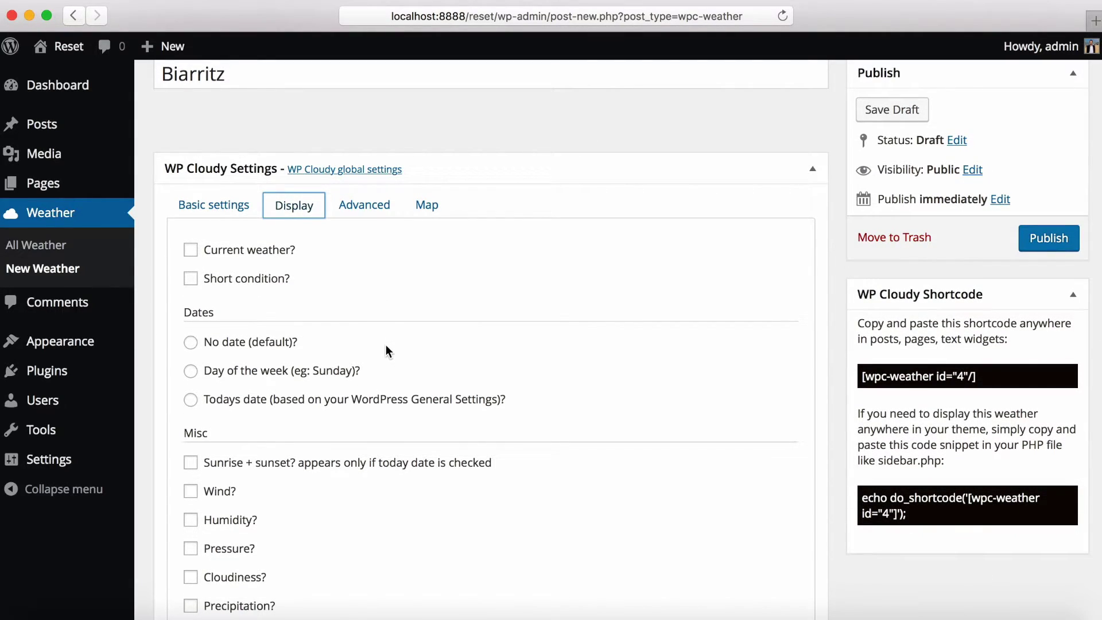
left_click(215, 250)
left_click(259, 281)
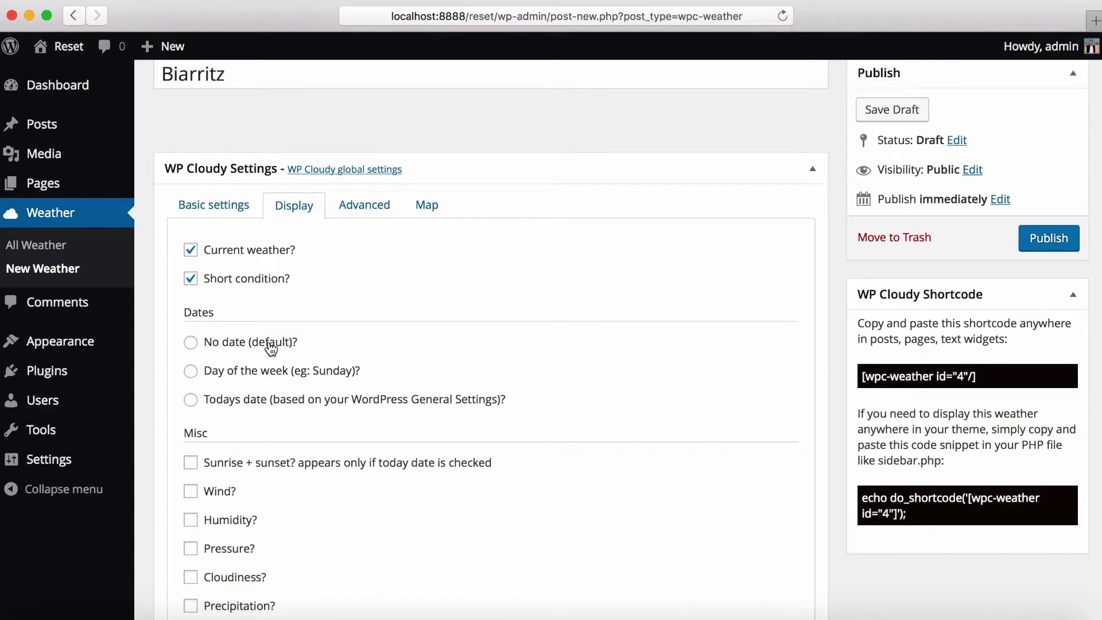
Enable all the Misc display options: sunrise and sunset, wind, humidity, pressure, cloudiness and precipitation
scroll(271, 348, "down", 3)
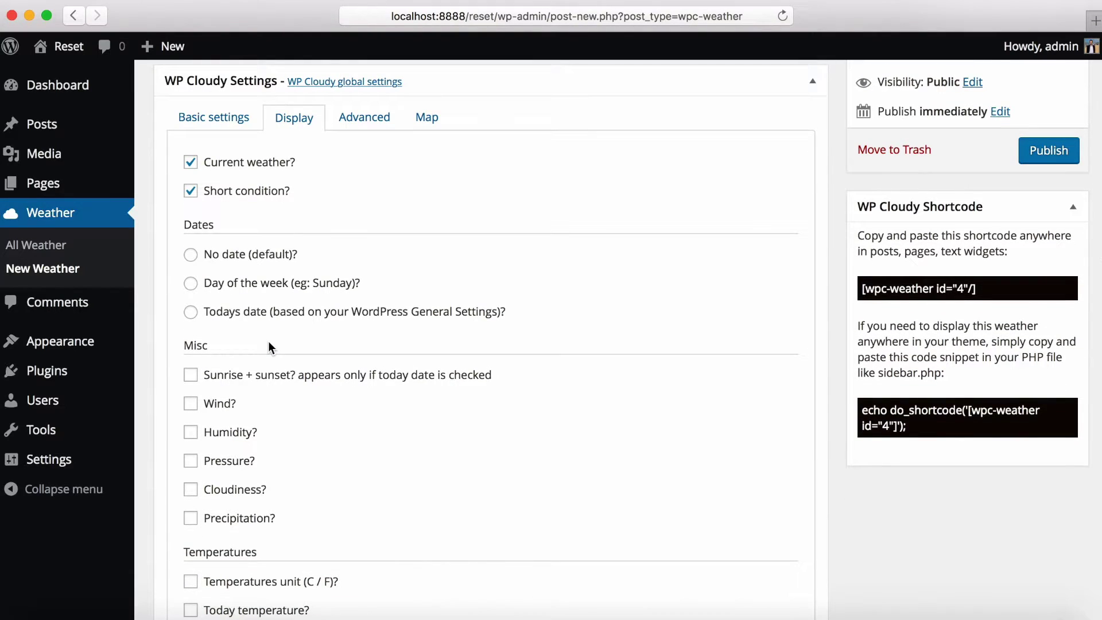
scroll(271, 348, "down", 3)
scroll(281, 327, "down", 1)
left_click(259, 288)
left_click(224, 319)
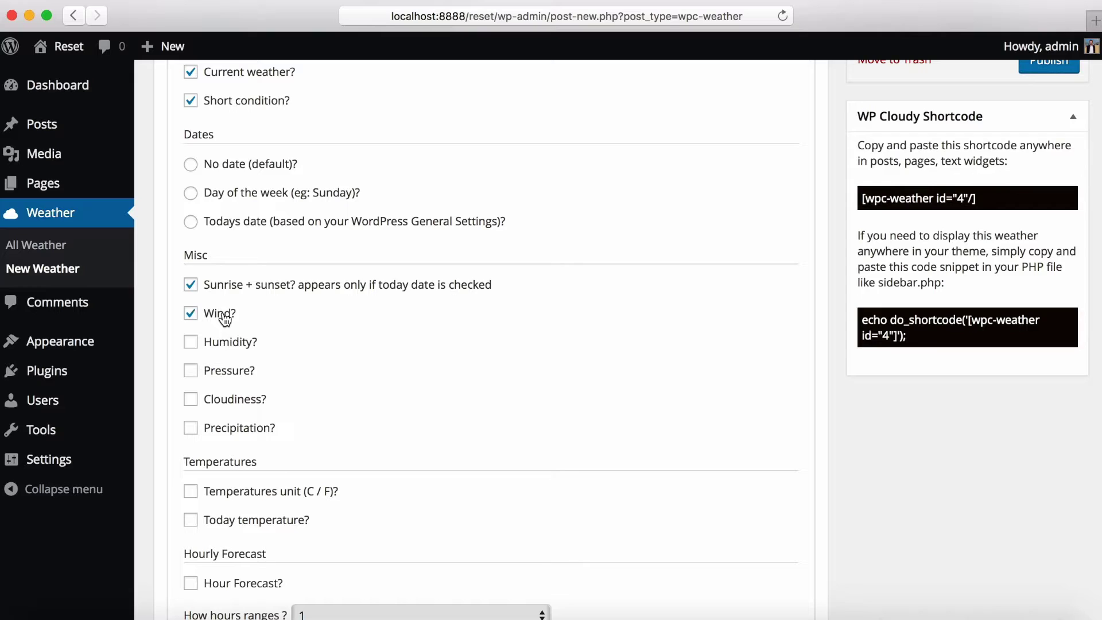
left_click(231, 352)
left_click(237, 381)
left_click(236, 407)
left_click(241, 439)
Enable the temperature unit and today's temperature, and turn on the hourly forecast with 6 hour ranges
scroll(342, 459, "down", 5)
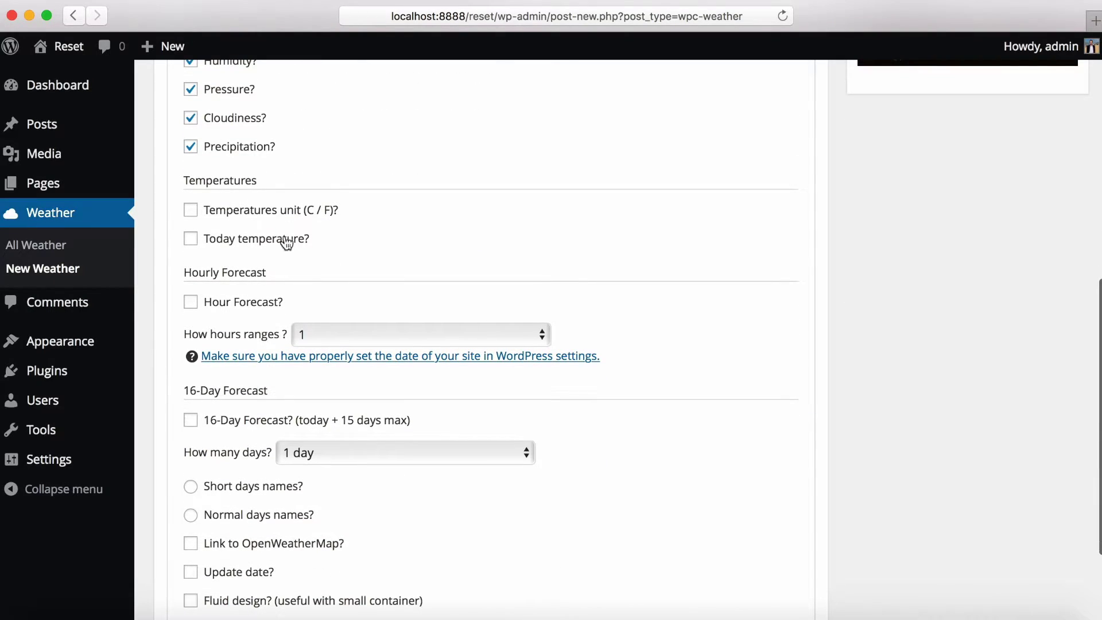
left_click(270, 210)
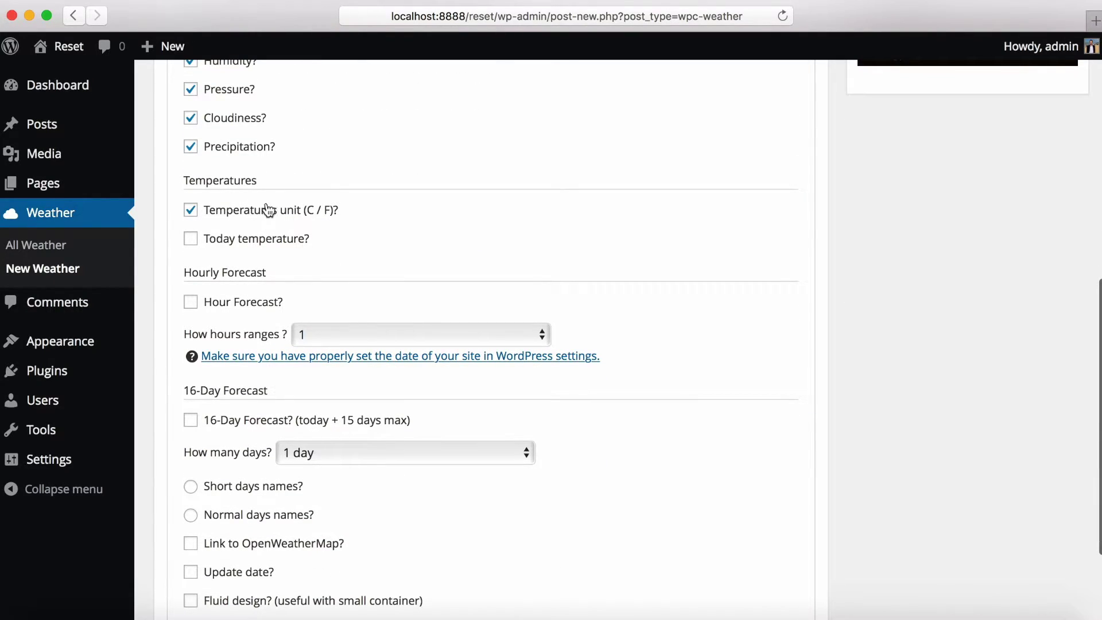
left_click(270, 243)
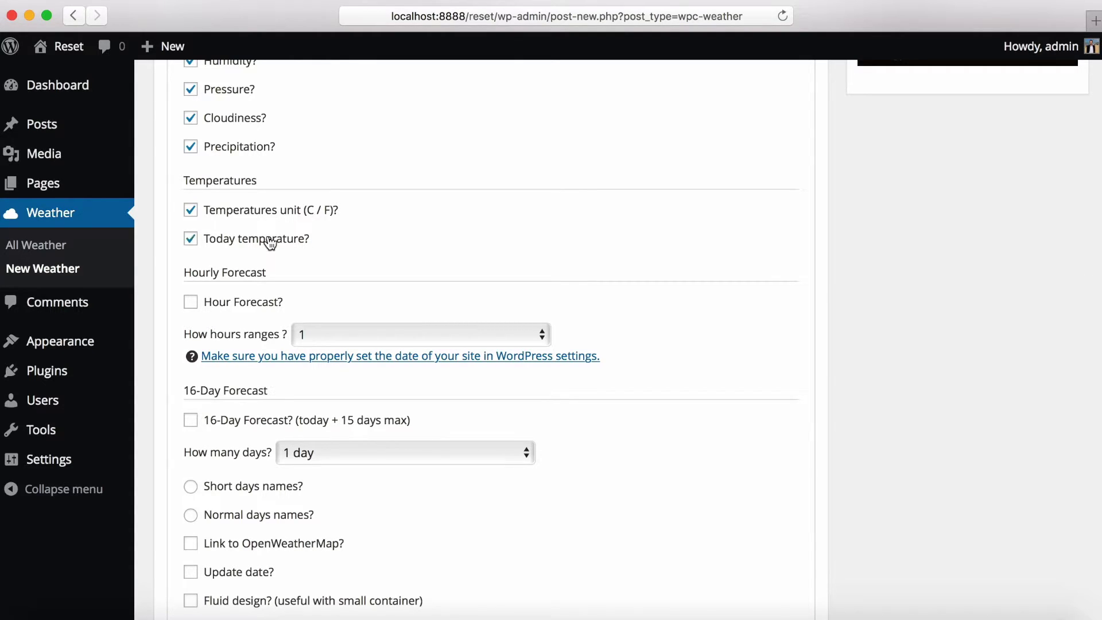
left_click(268, 305)
left_click(353, 334)
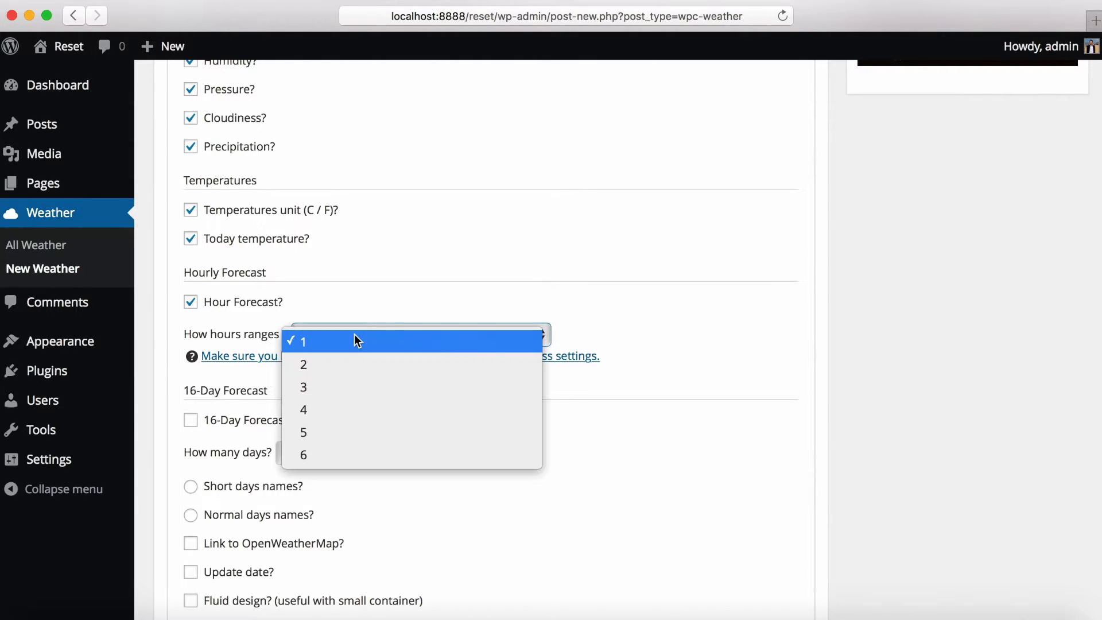
left_click(366, 444)
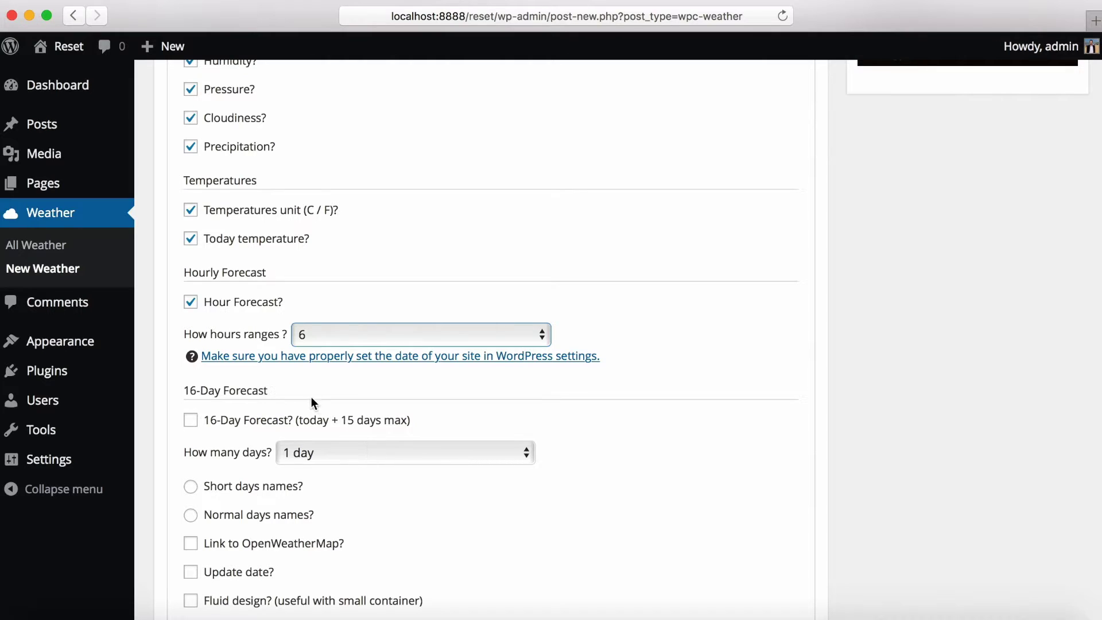
Enable the 16-day forecast for 15 days with short day names
left_click(273, 423)
scroll(273, 422, "down", 5)
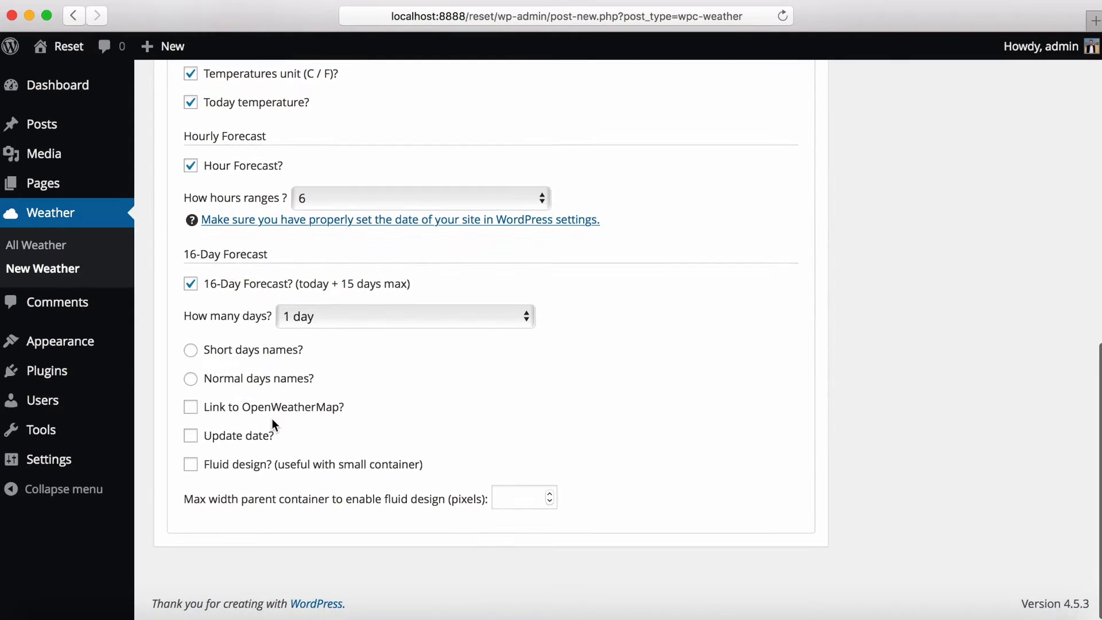
left_click(353, 320)
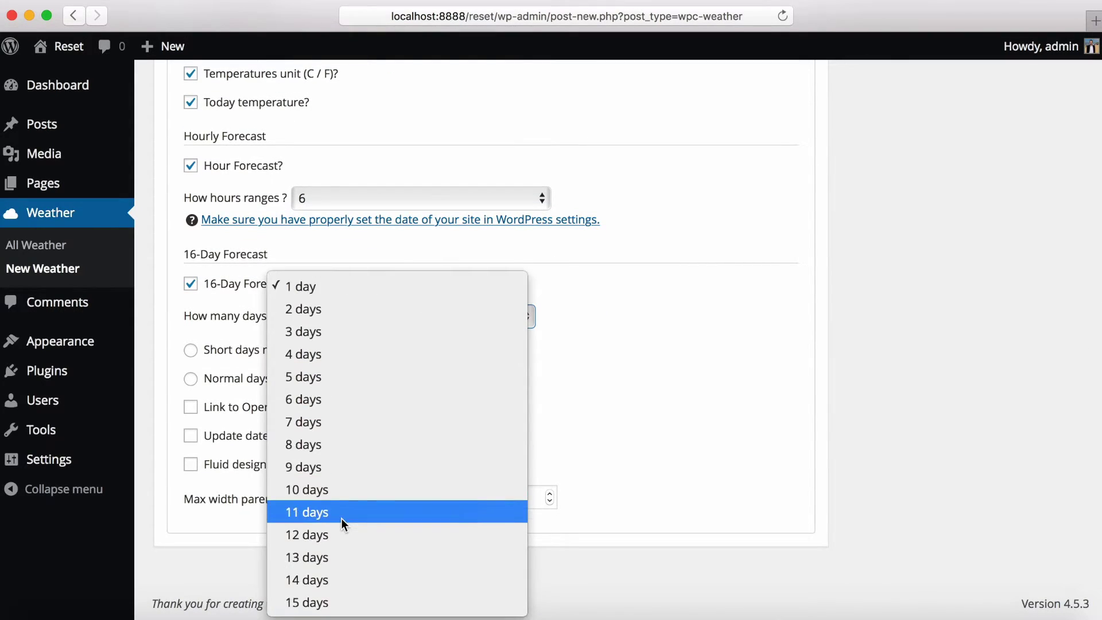
left_click(327, 597)
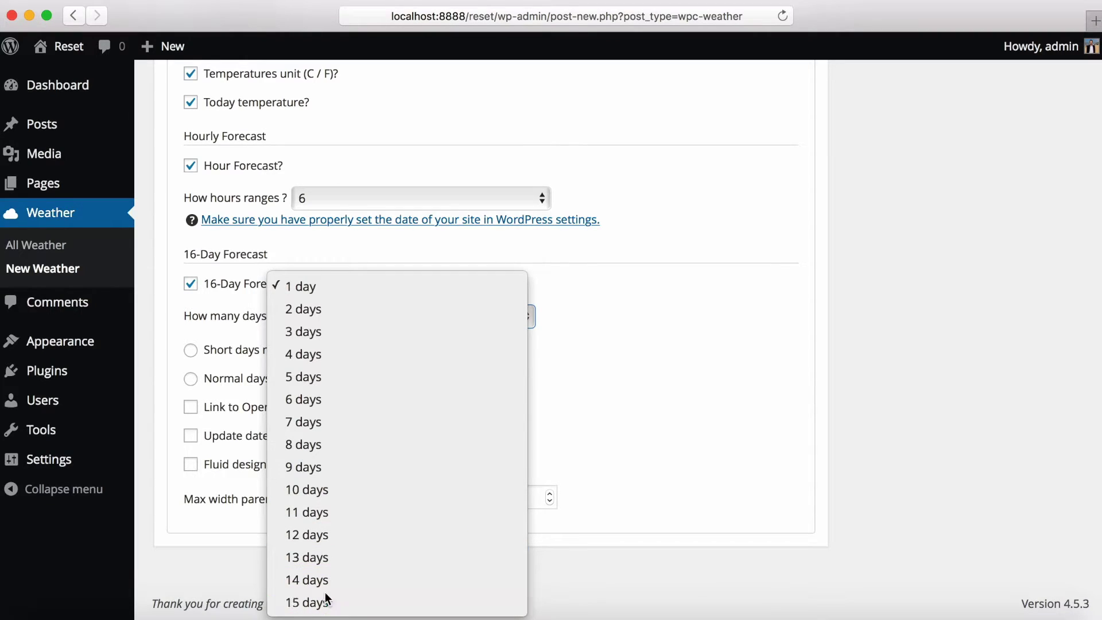
left_click(220, 358)
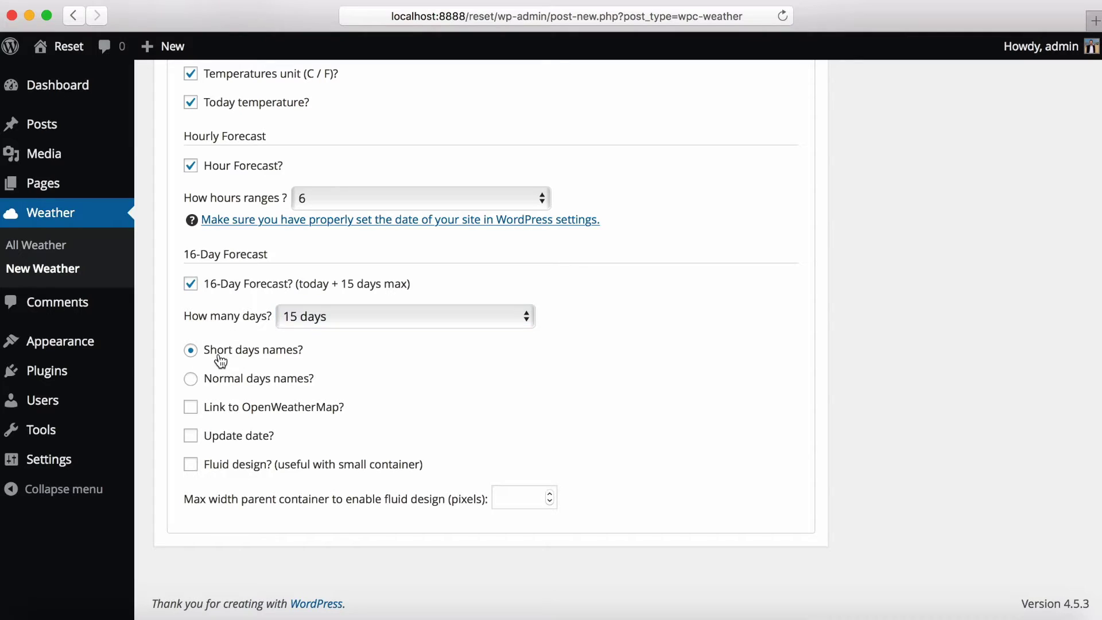
Enable the OpenWeatherMap link and the update date, and try the fluid design option on and off
left_click(228, 416)
left_click(230, 441)
left_click(242, 469)
left_click(407, 466)
Examine the advanced settings, including the background and text color pickers, the custom CSS field and the weather size
scroll(599, 435, "up", 1)
scroll(599, 431, "up", 10)
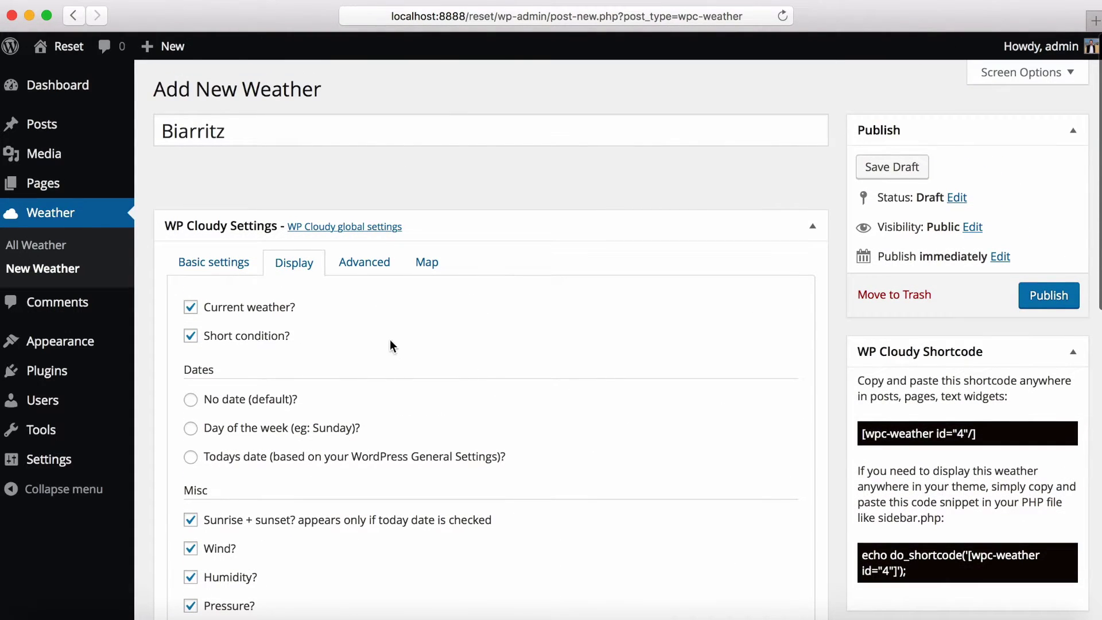
left_click(371, 268)
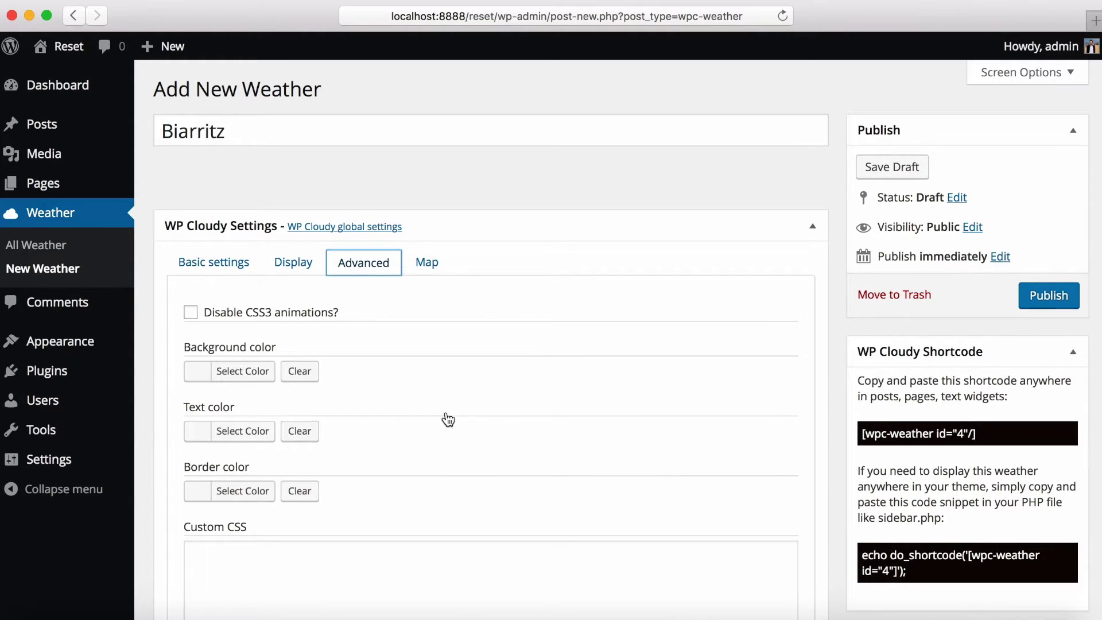
scroll(448, 420, "down", 5)
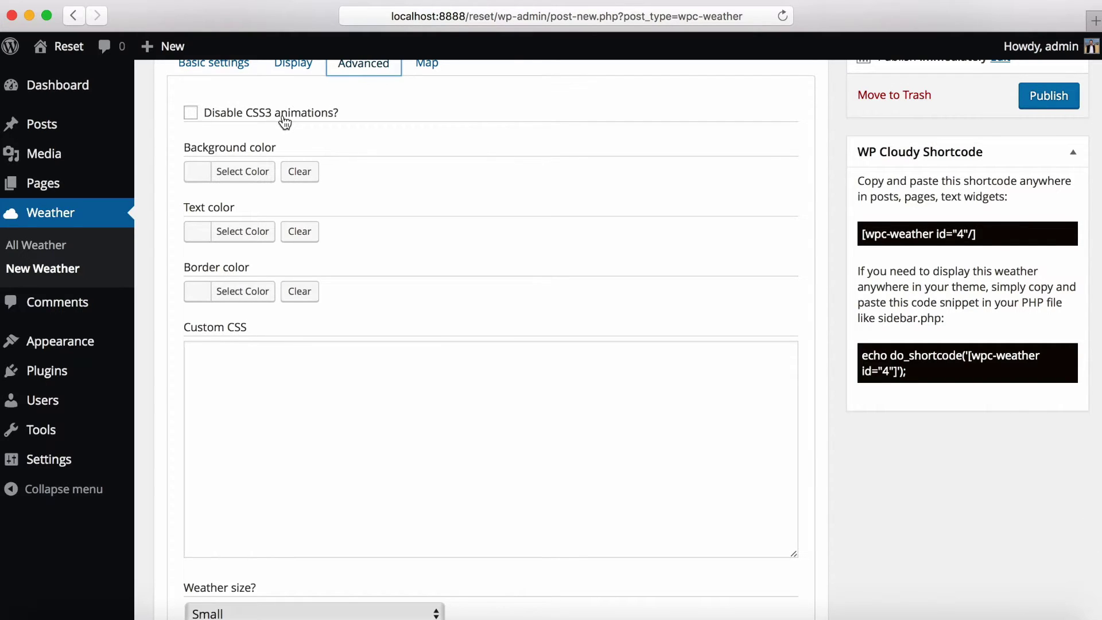
left_click(238, 179)
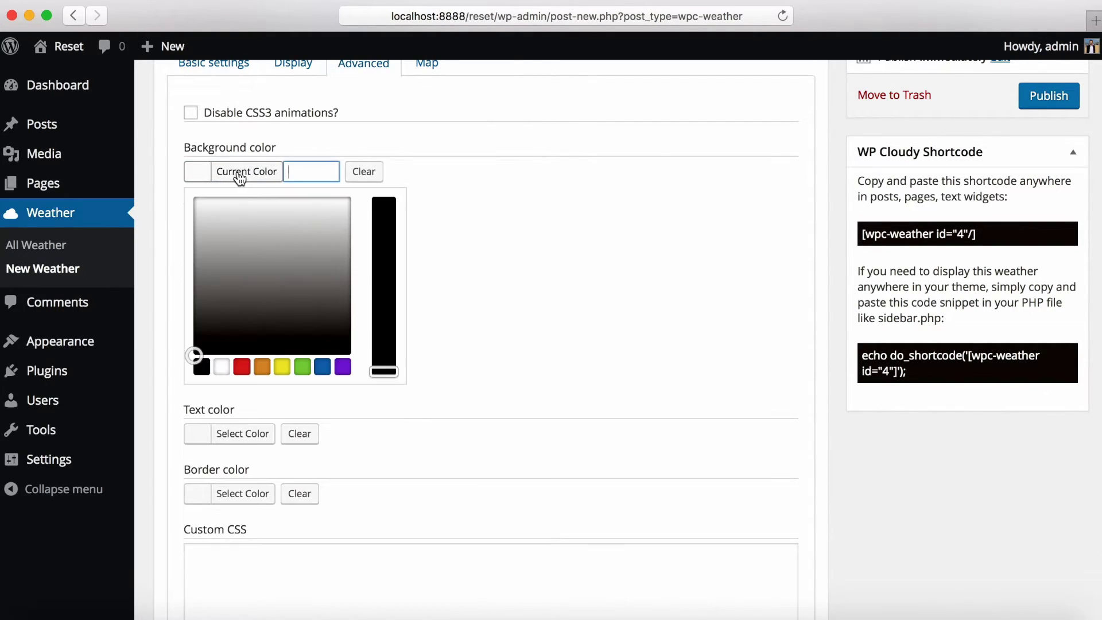
left_click(469, 262)
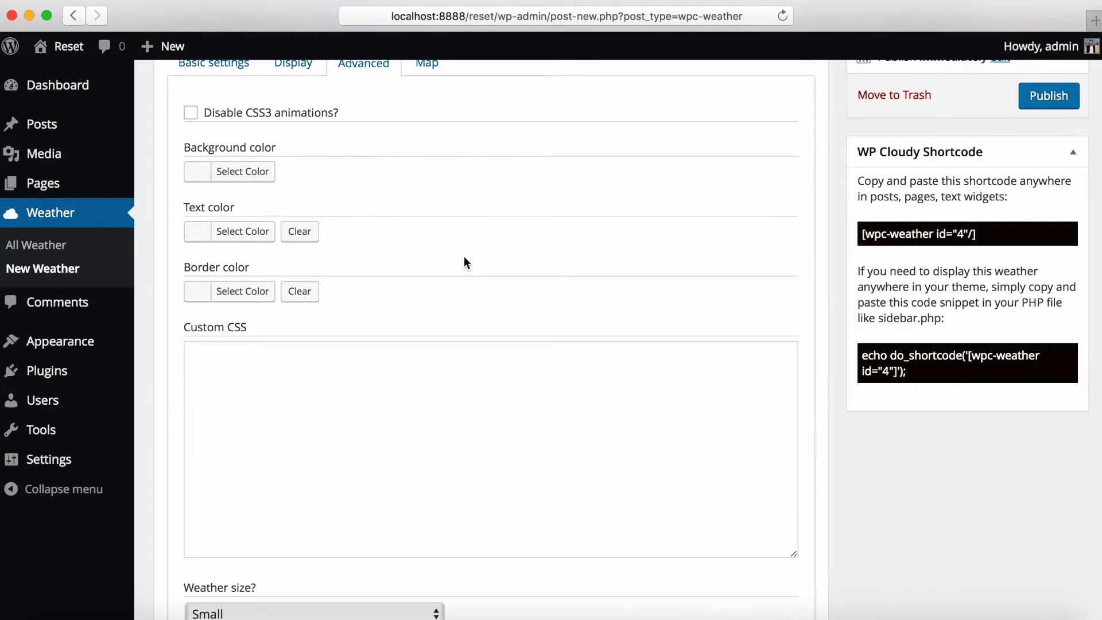
left_click(258, 237)
left_click(258, 236)
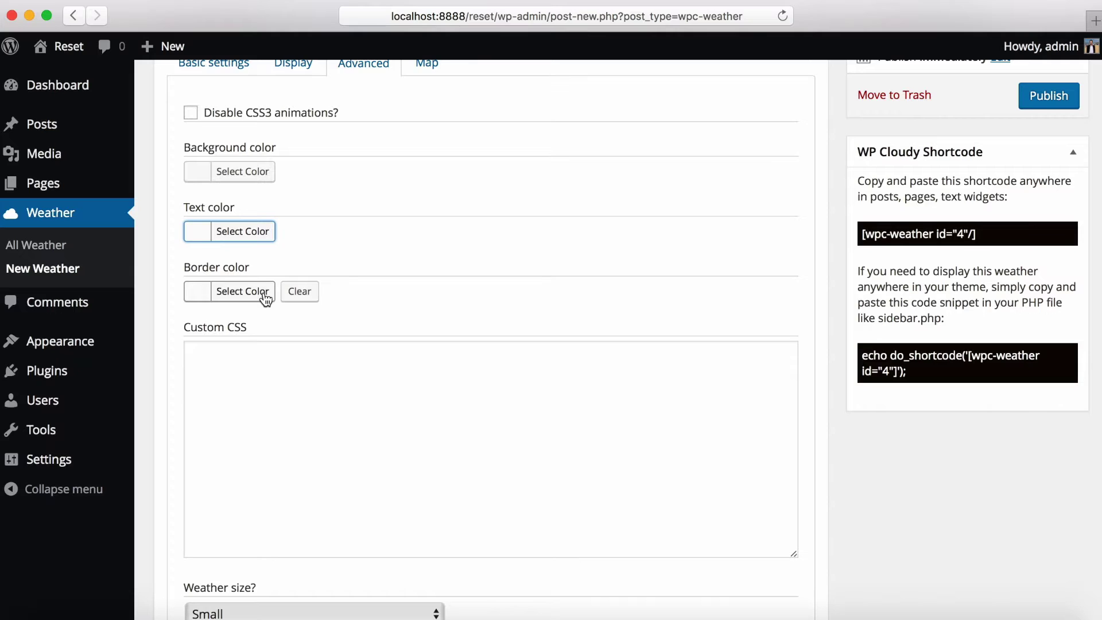
scroll(263, 293, "down", 3)
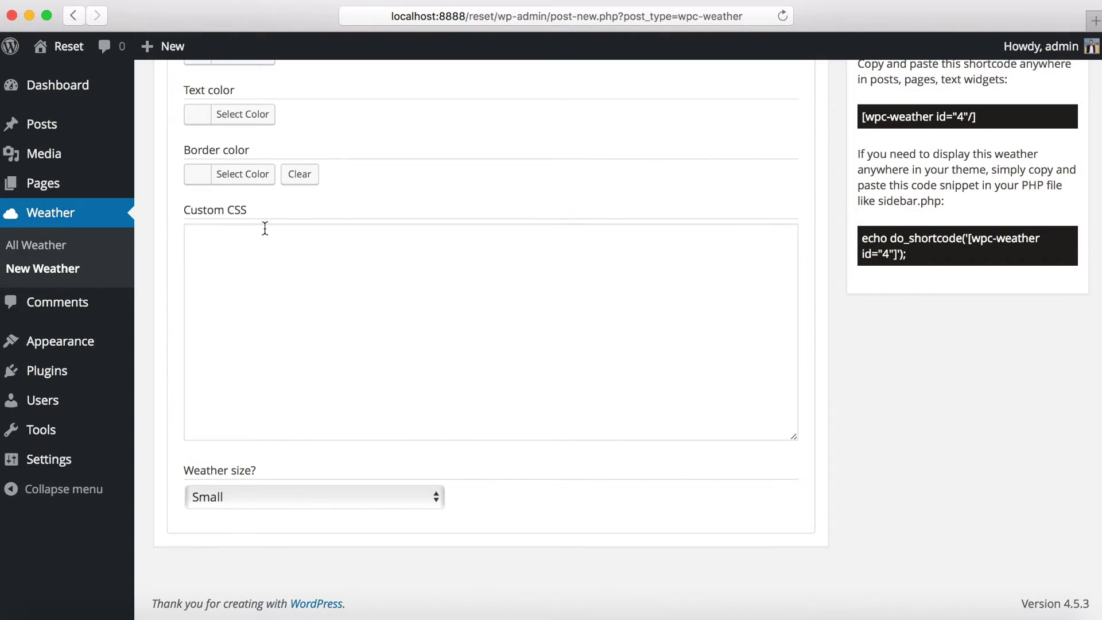
Look over the empty custom CSS field and the size choices offered for the weather
left_click(269, 247)
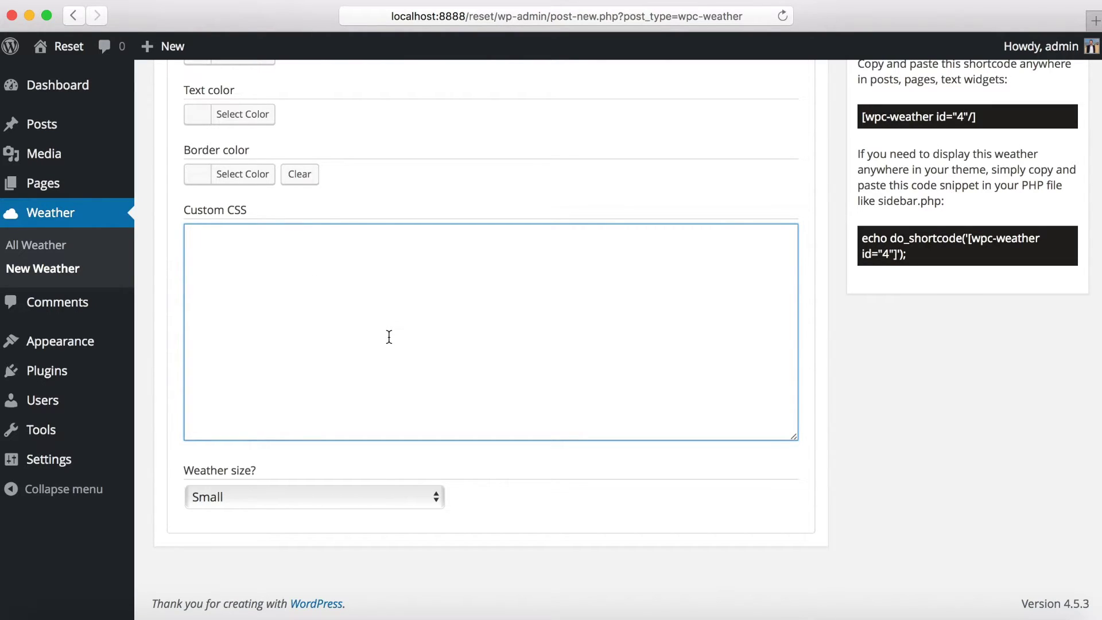
left_click(404, 499)
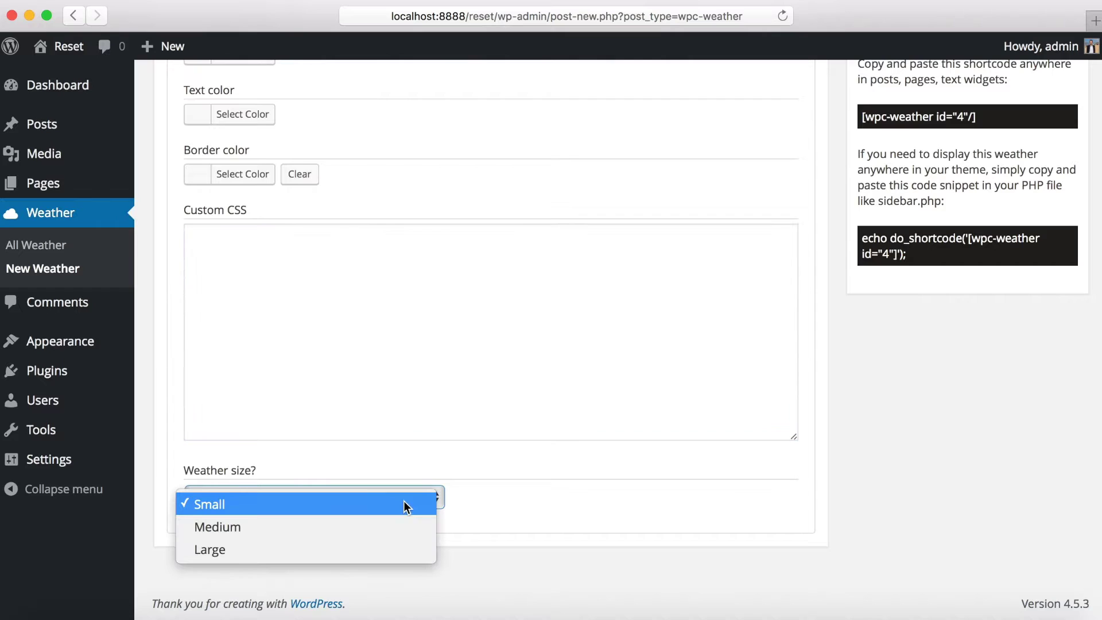
left_click(545, 524)
scroll(545, 523, "up", 10)
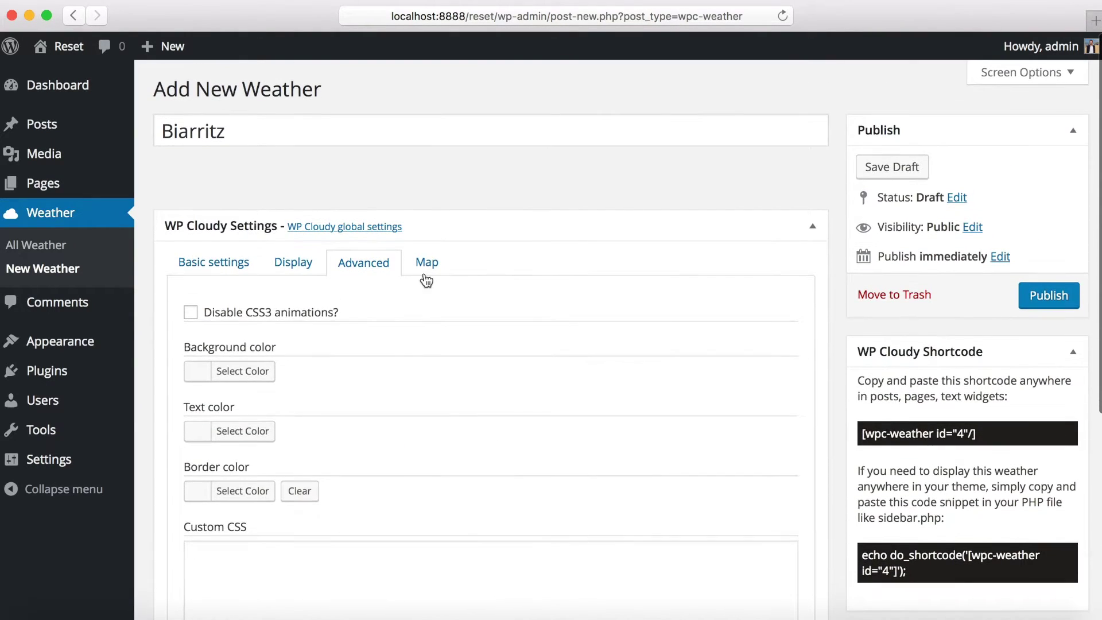
Enable the map display for the Biarritz weather and set the map height to 300 px
left_click(422, 272)
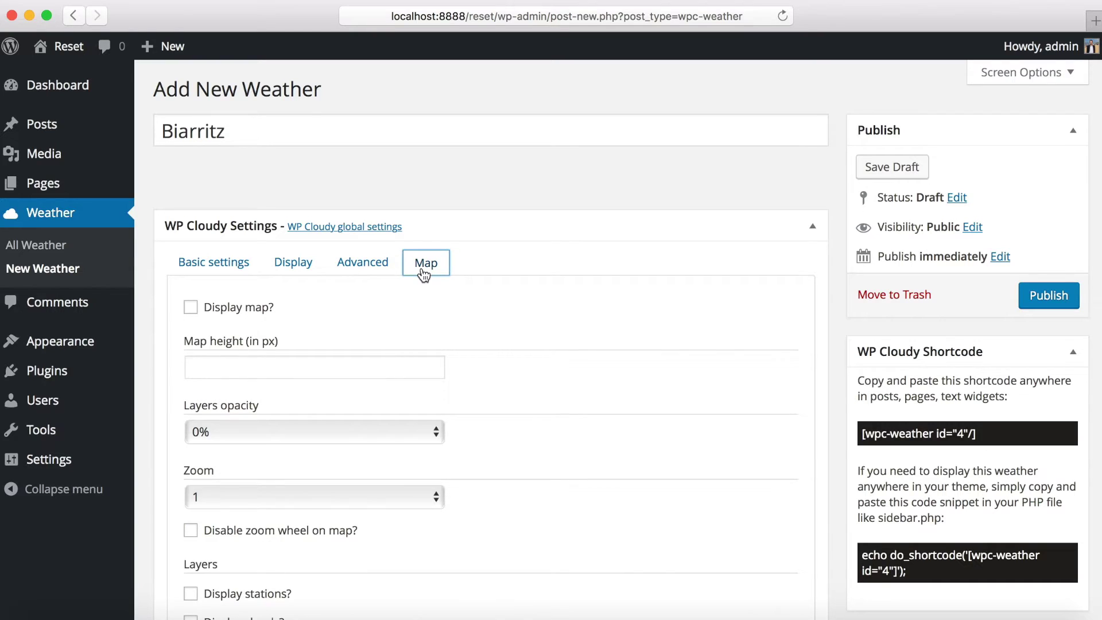
left_click(302, 329)
left_click(253, 315)
scroll(406, 377, "down", 3)
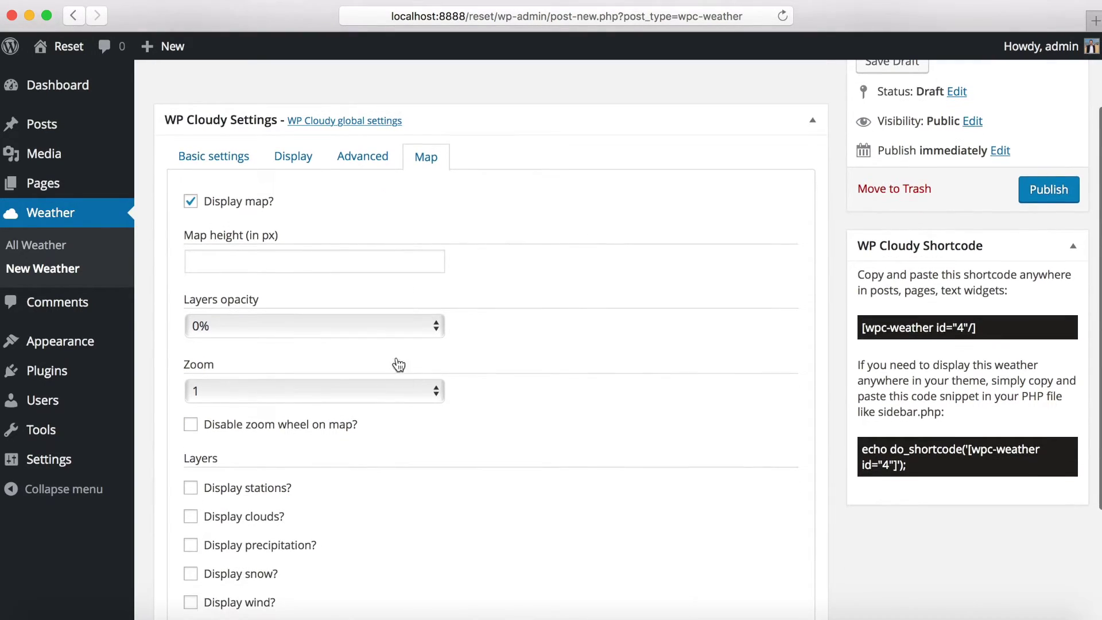
left_click(337, 263)
type("300")
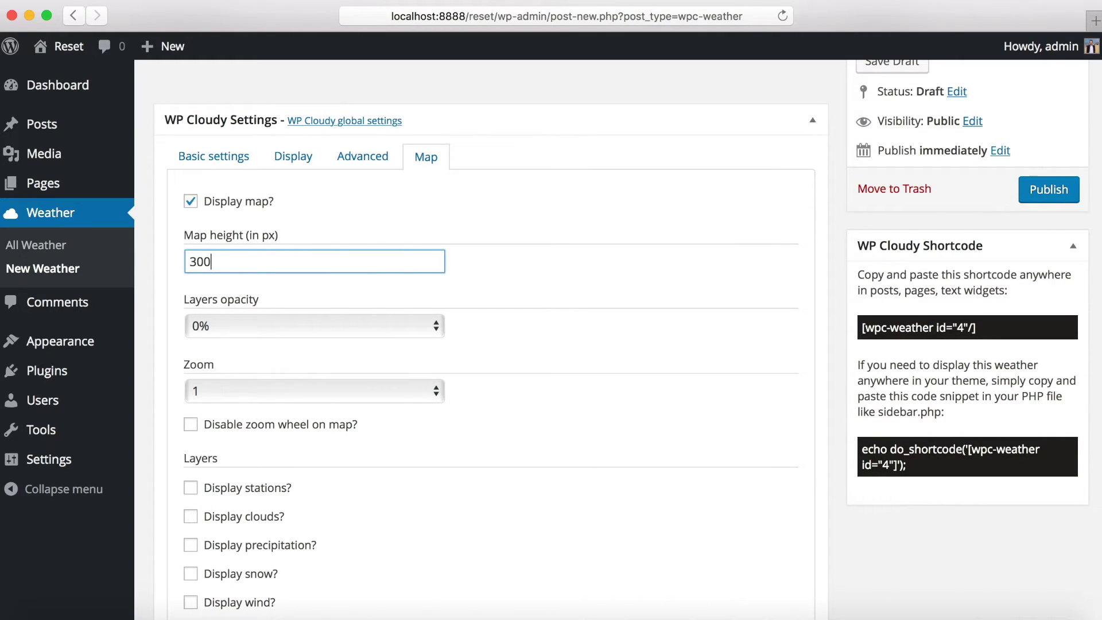
Set the map's layers opacity to 40% and zoom to 10, and disable the zoom wheel
left_click(366, 326)
left_click(359, 411)
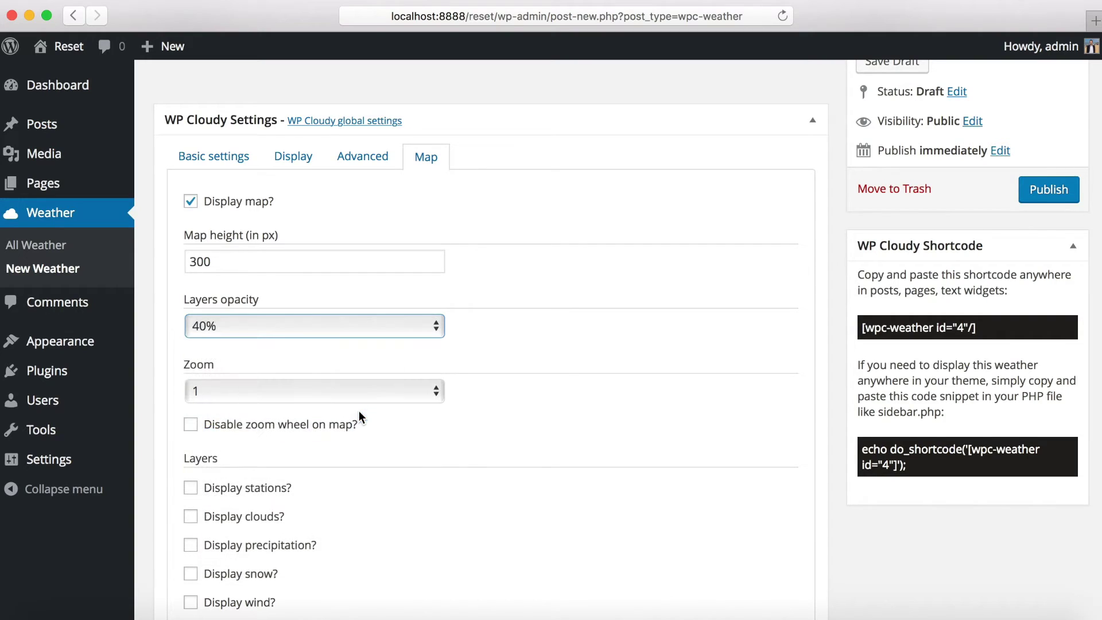
scroll(359, 411, "down", 5)
left_click(361, 250)
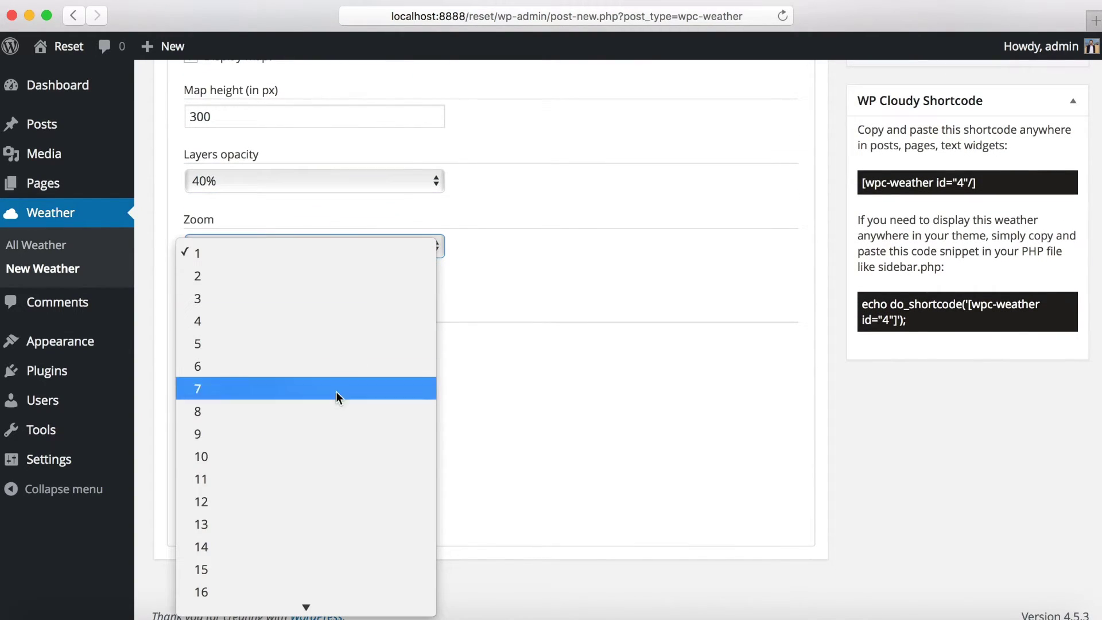
left_click(335, 456)
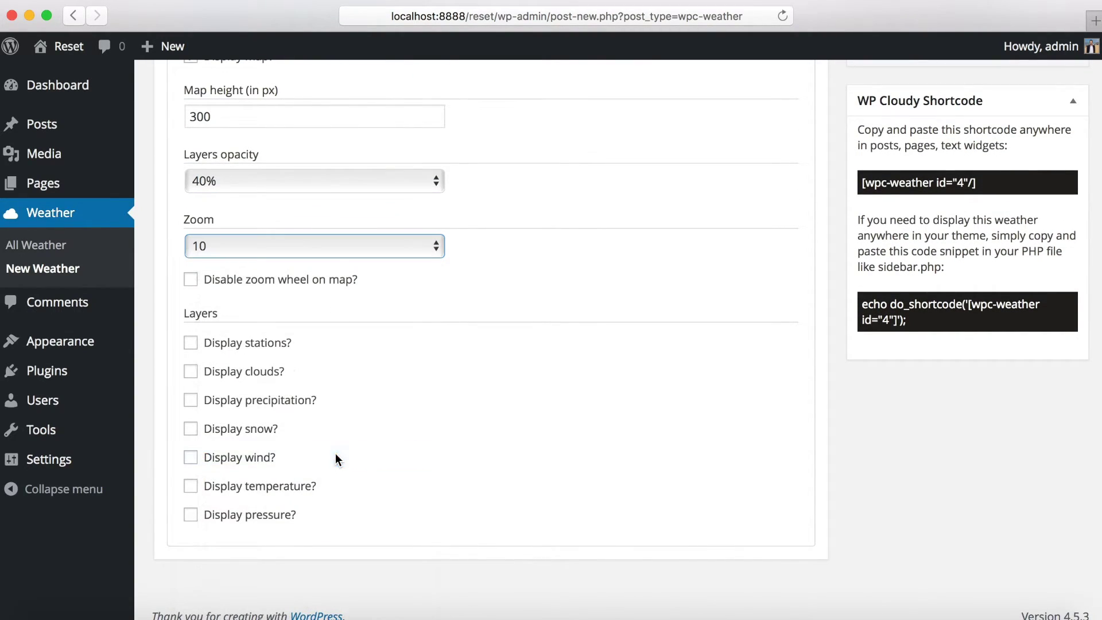
left_click(224, 286)
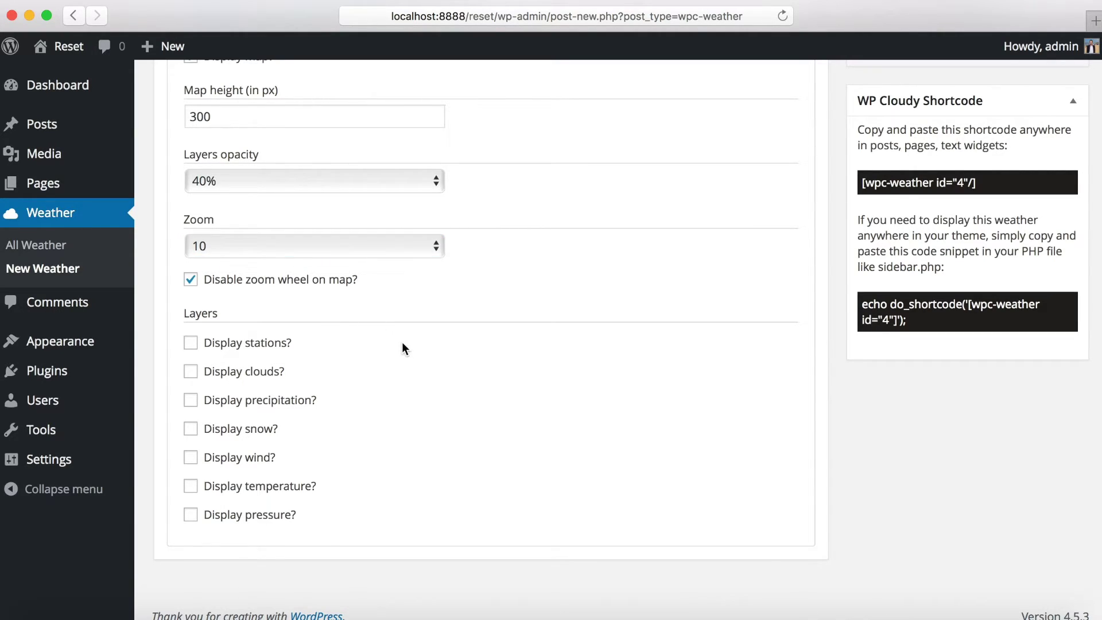
Enable the stations and clouds layers on the map, and publish the Biarritz weather
scroll(402, 344, "down", 1)
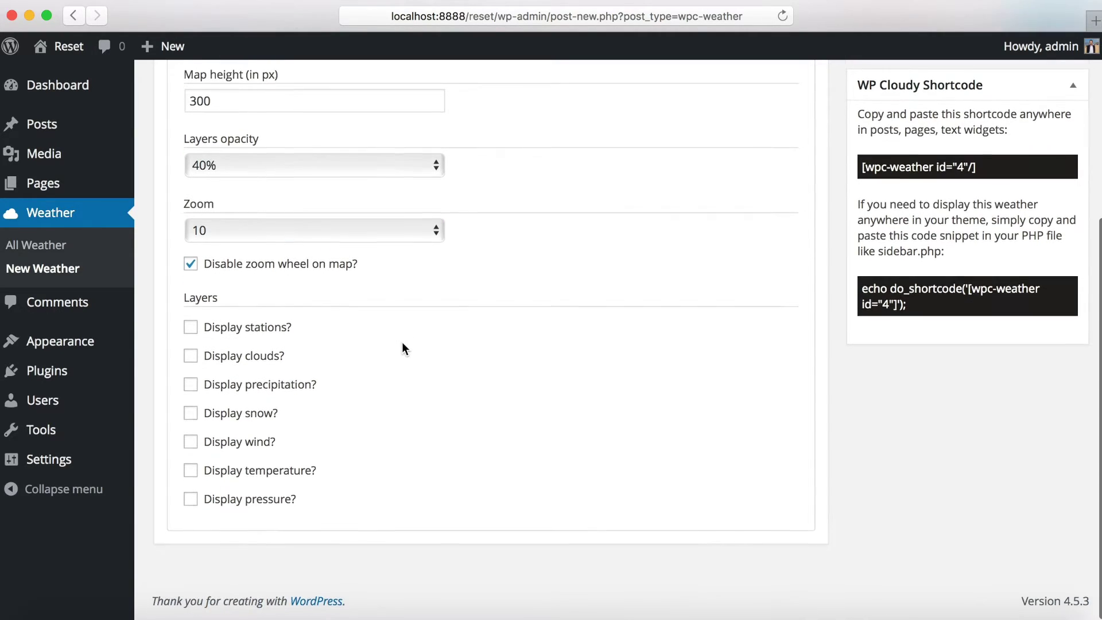
left_click(240, 337)
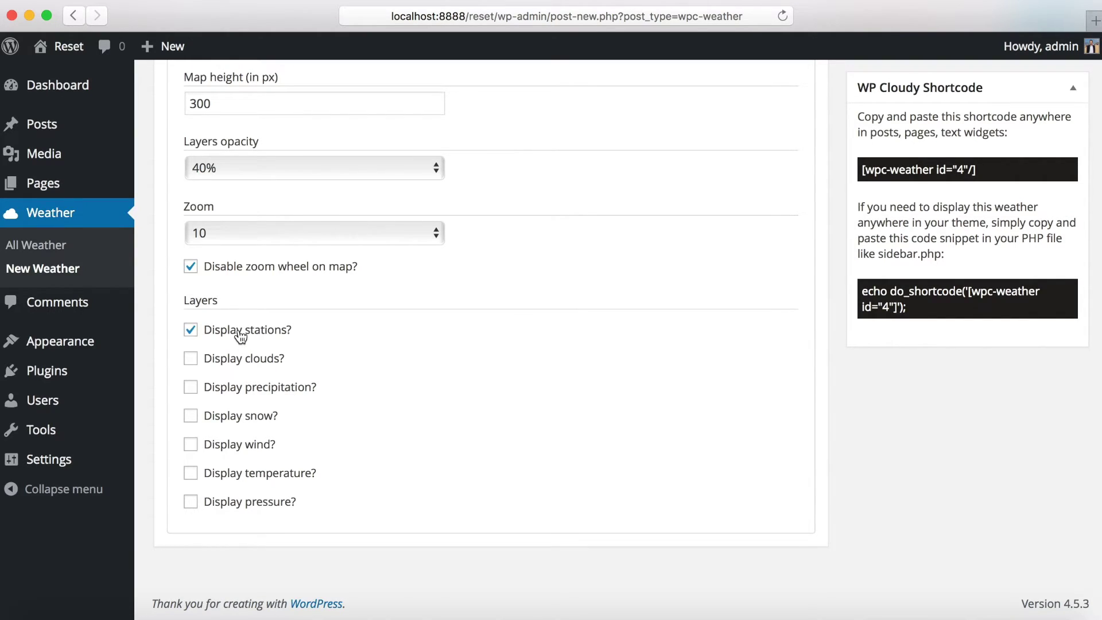
left_click(244, 364)
scroll(801, 231, "up", 5)
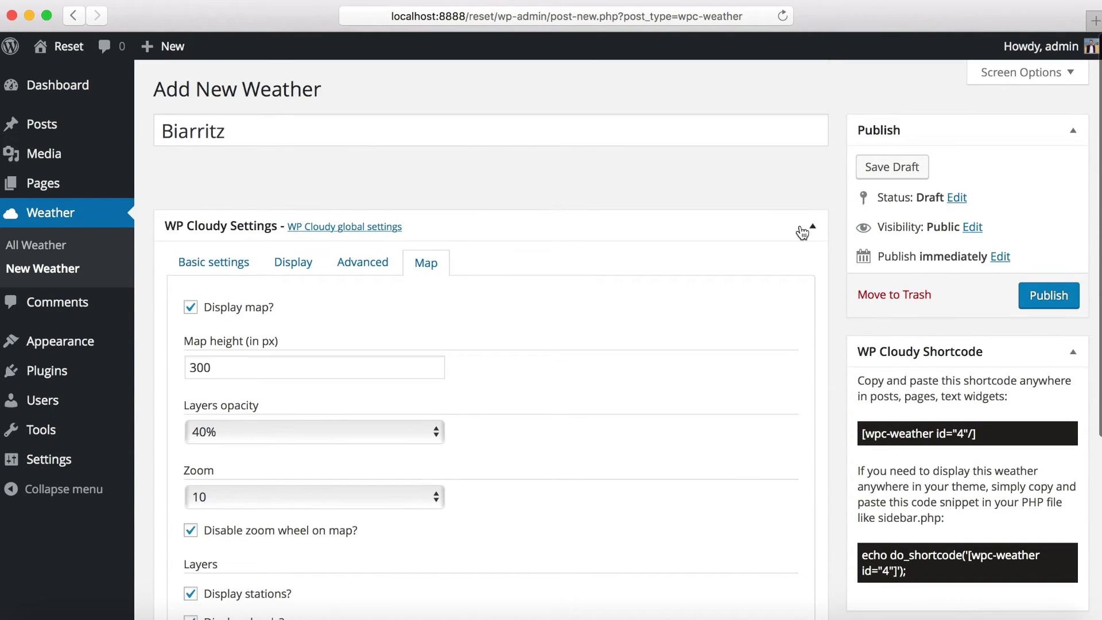
left_click(1047, 296)
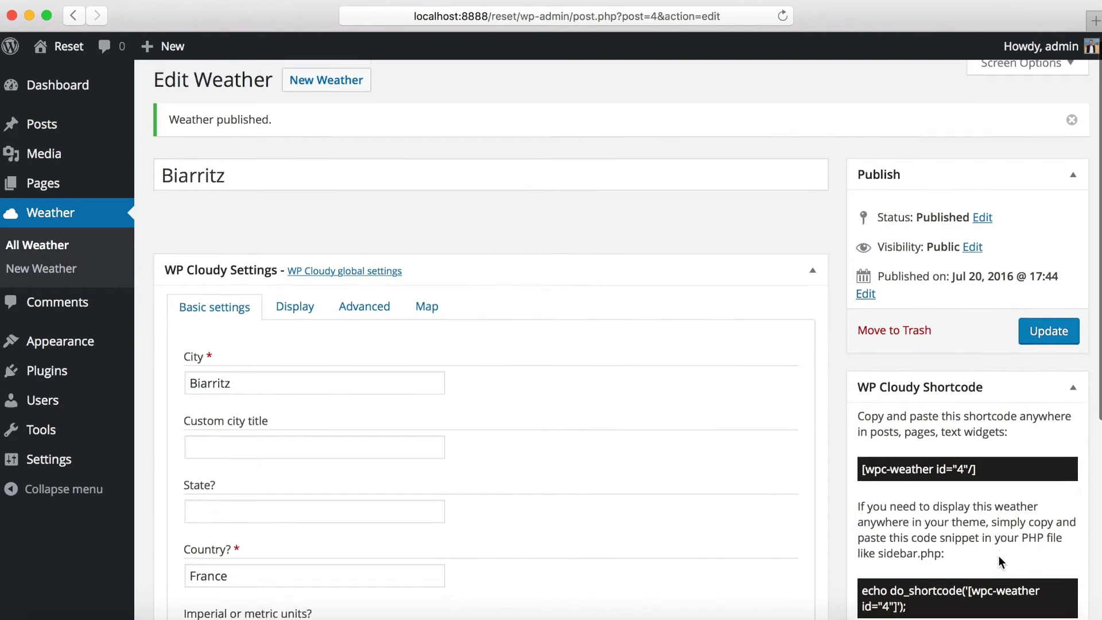
Examine the shortcode and the PHP code snippet provided for embedding the Biarritz weather
scroll(998, 555, "down", 4)
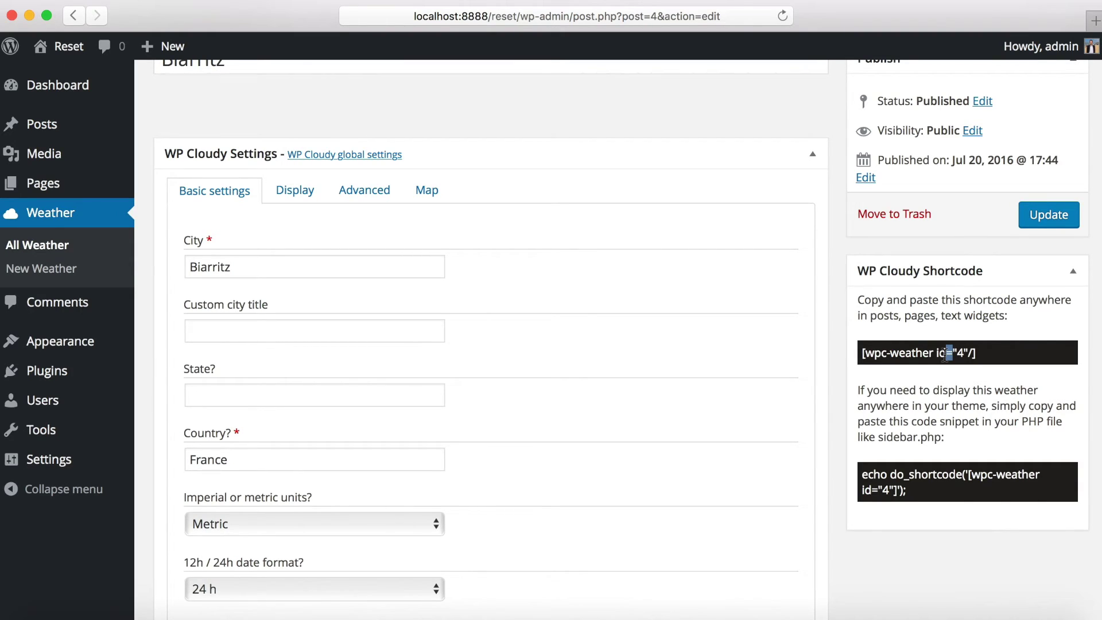
left_click_drag(976, 356, 862, 343)
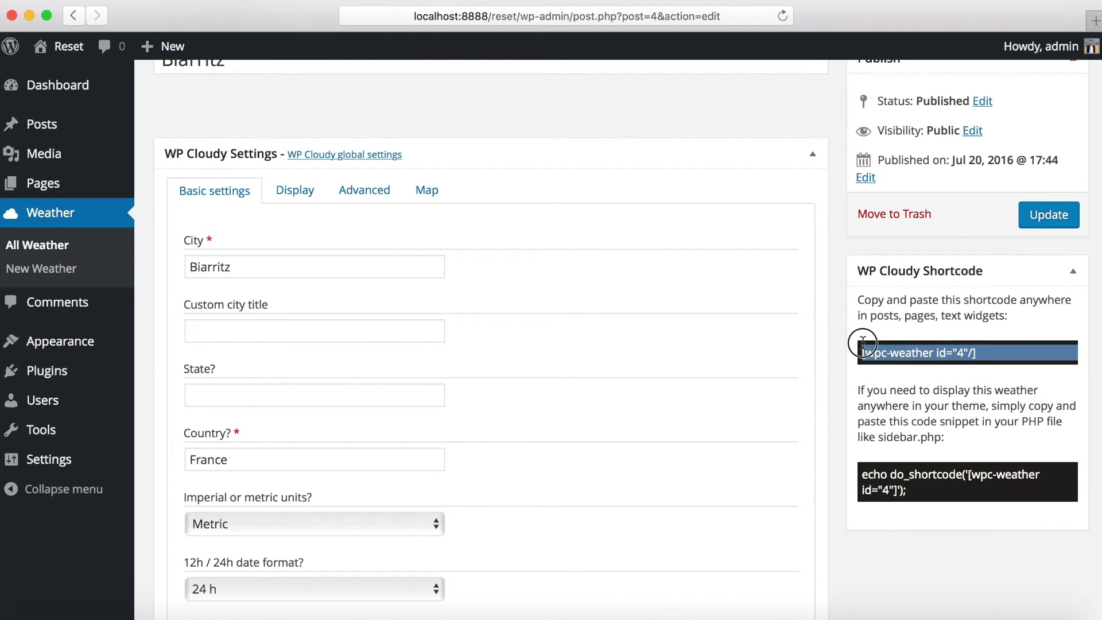
left_click(914, 412)
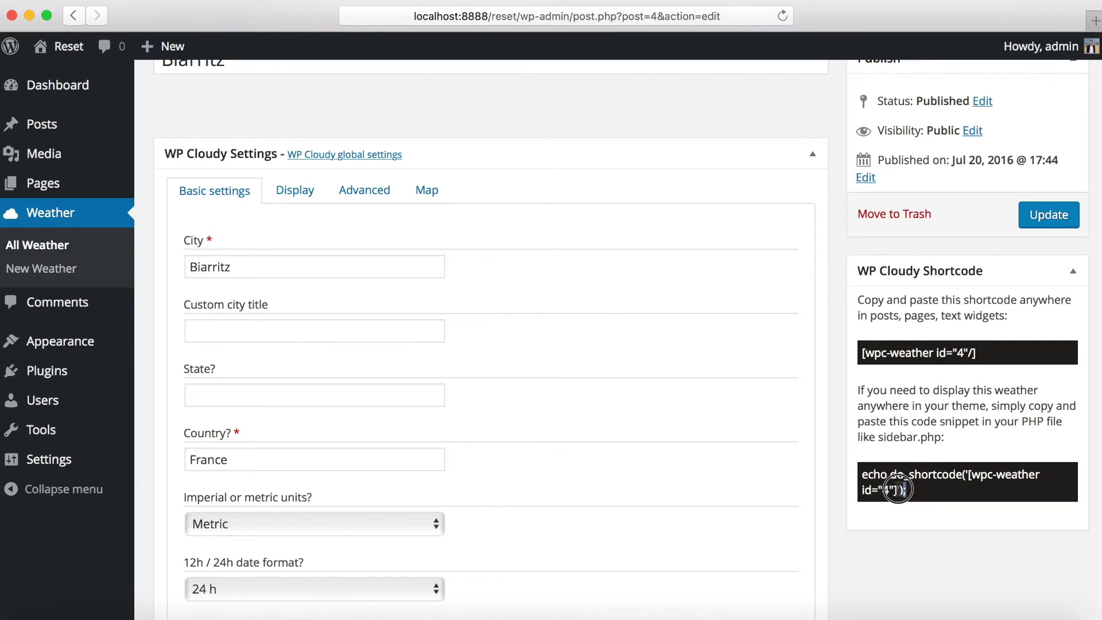
left_click_drag(910, 494, 843, 480)
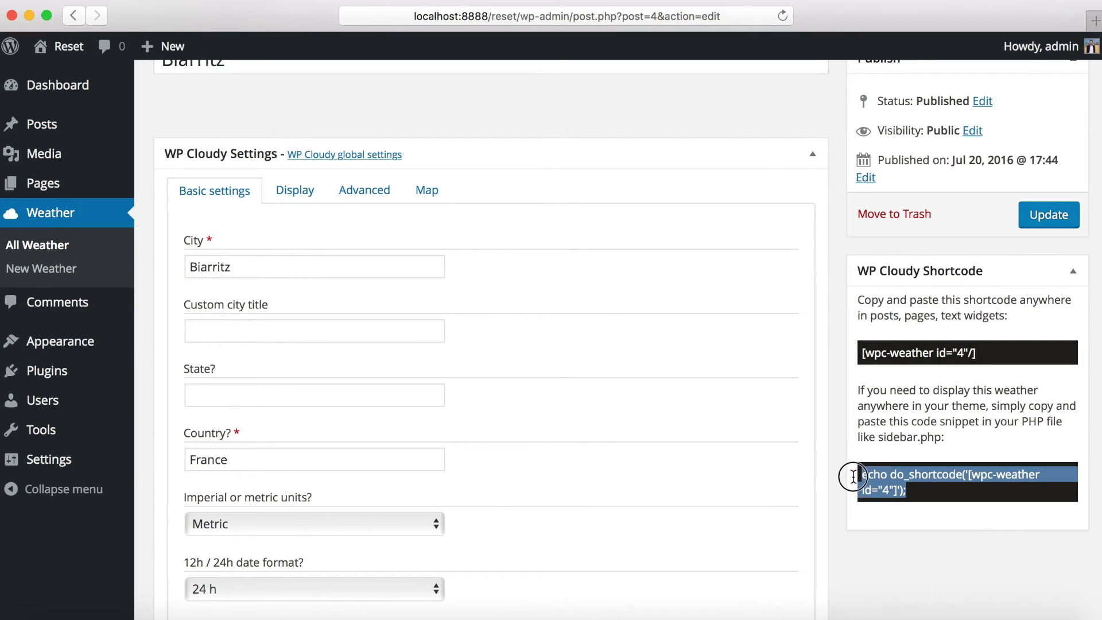
left_click(934, 494)
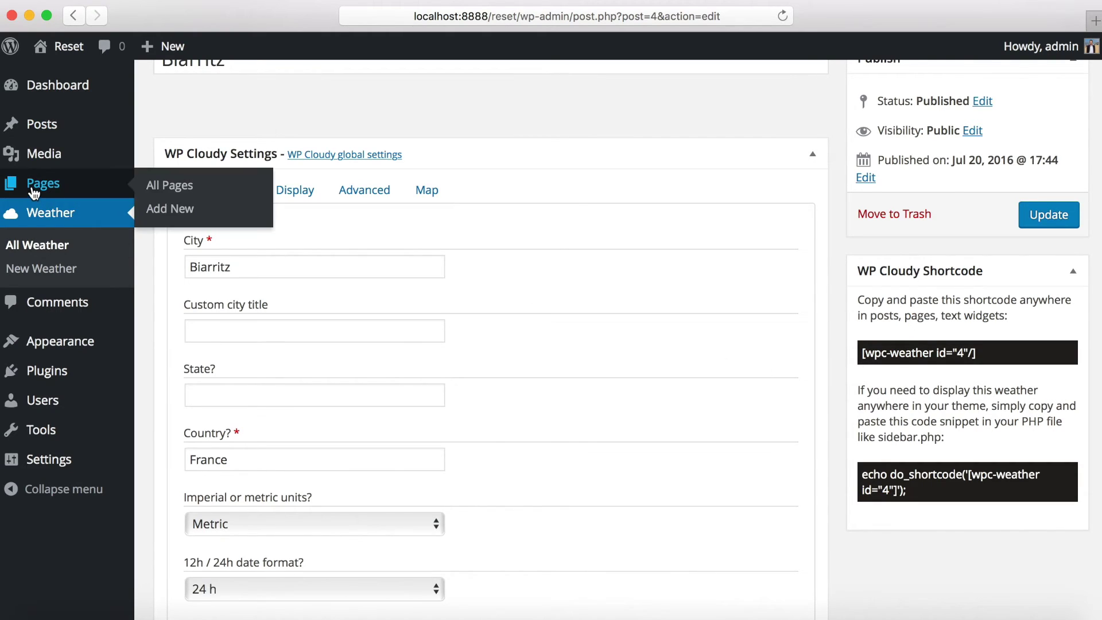
Open the "Hello world!" post for editing
mouse_move(23, 150)
left_click(26, 122)
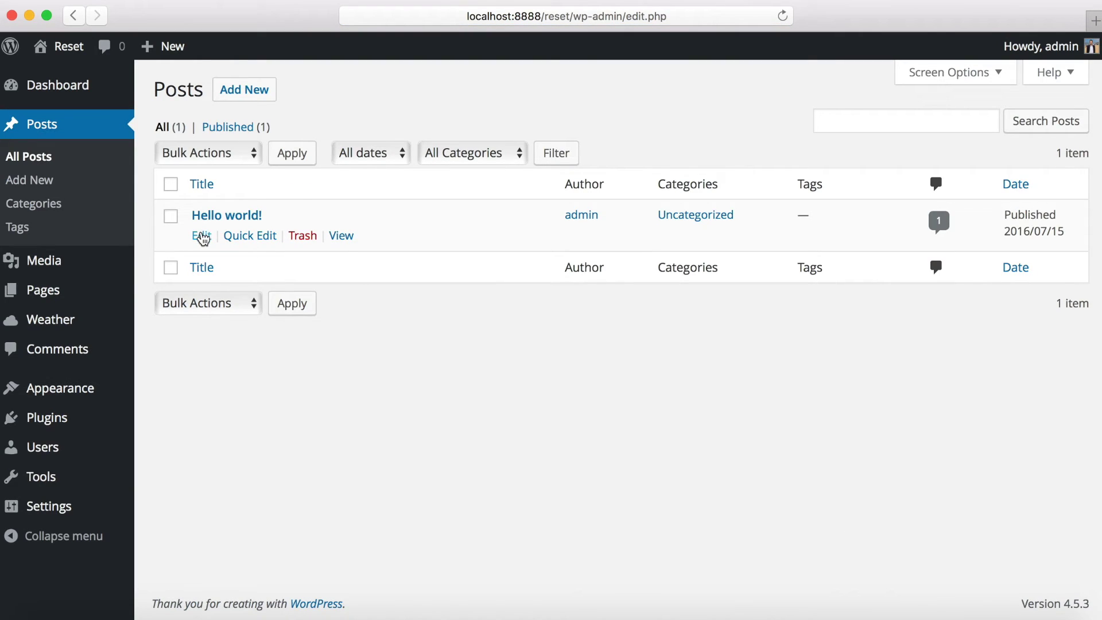
left_click(201, 236)
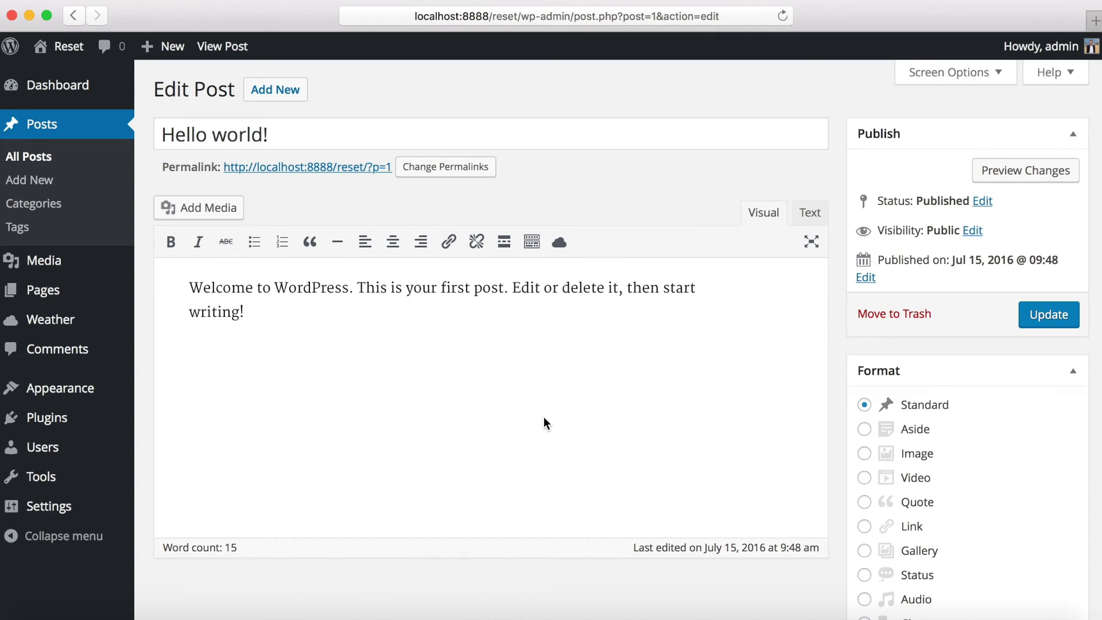
Insert the WP Cloudy weather with id 4 in a new paragraph below the post text, and update the post
key("Return")
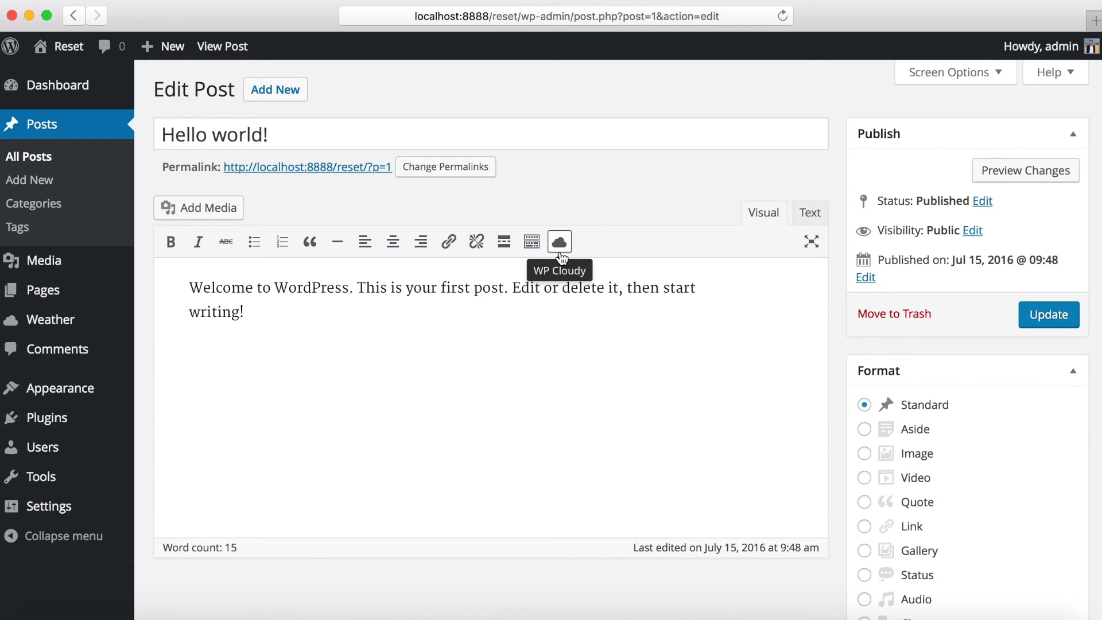
left_click(560, 251)
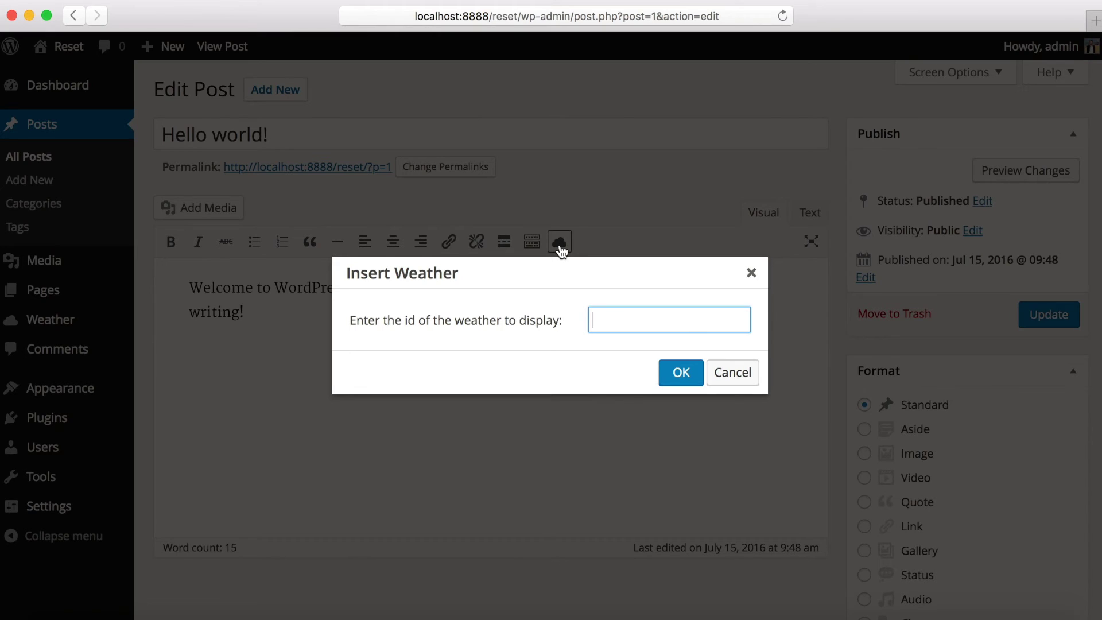
type("4")
left_click(675, 374)
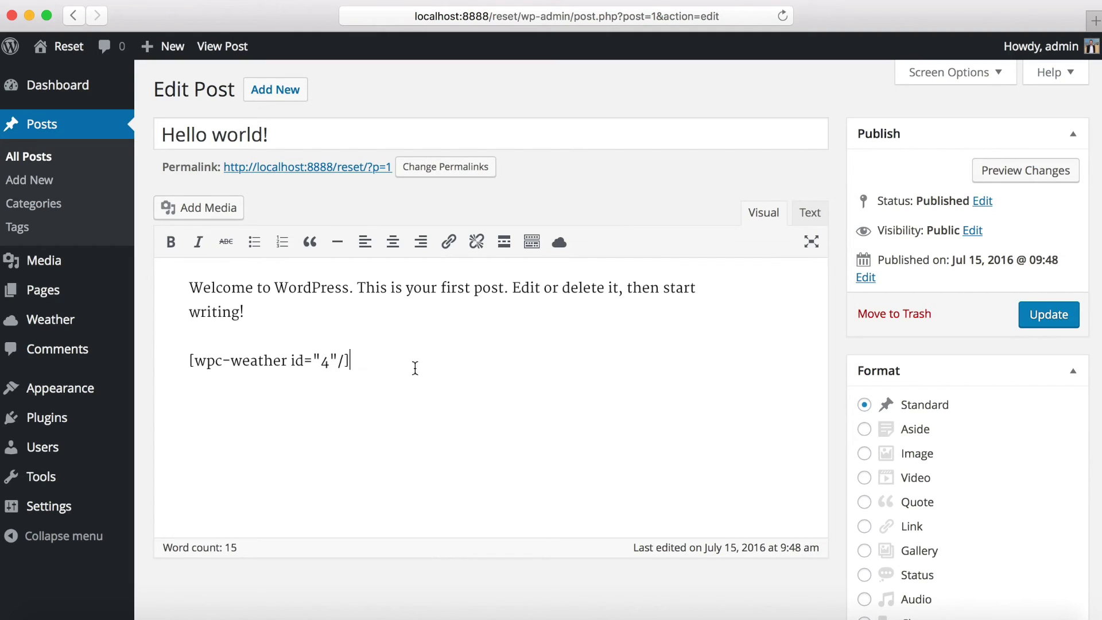
left_click(1035, 315)
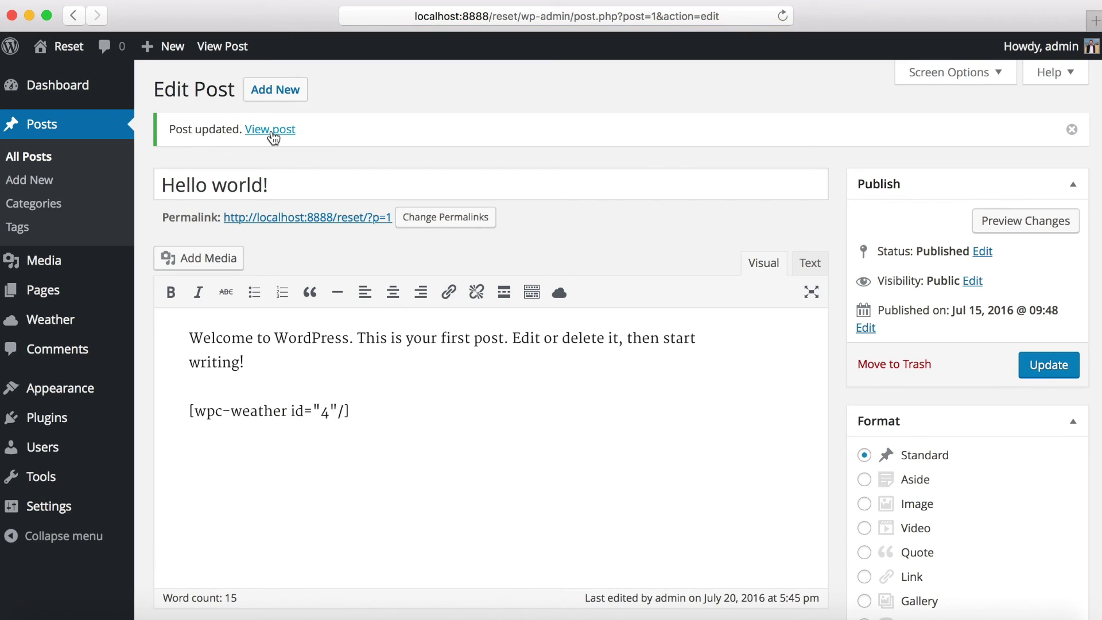
View the updated post in a new browser tab and examine its current weather, hourly and daily forecasts, and map
left_click(271, 131, "super")
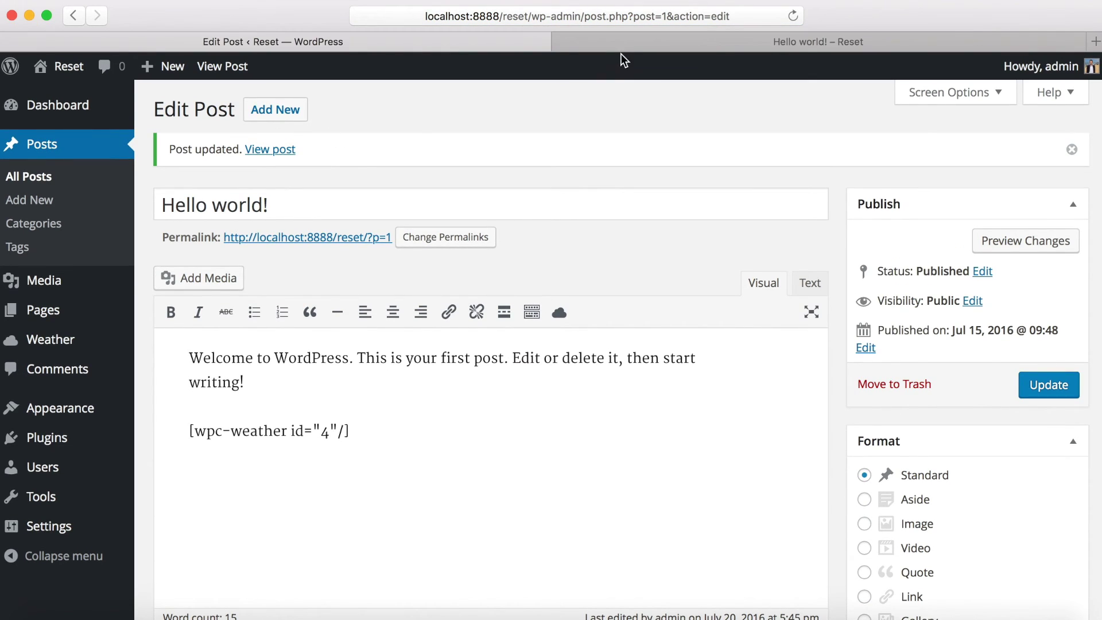
left_click(621, 48)
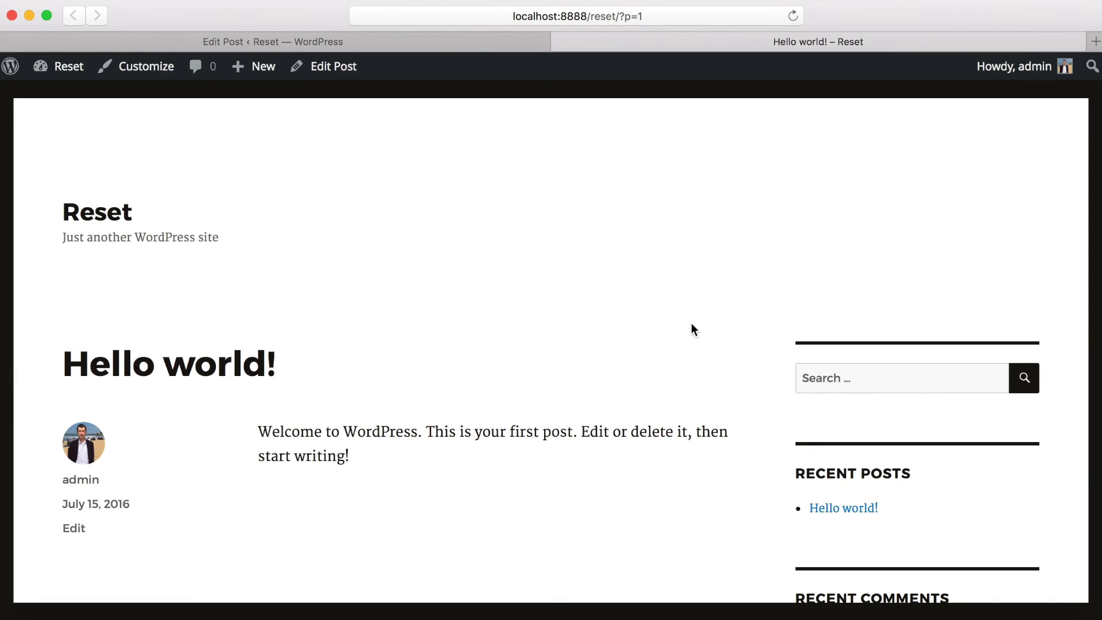
scroll(690, 327, "down", 5)
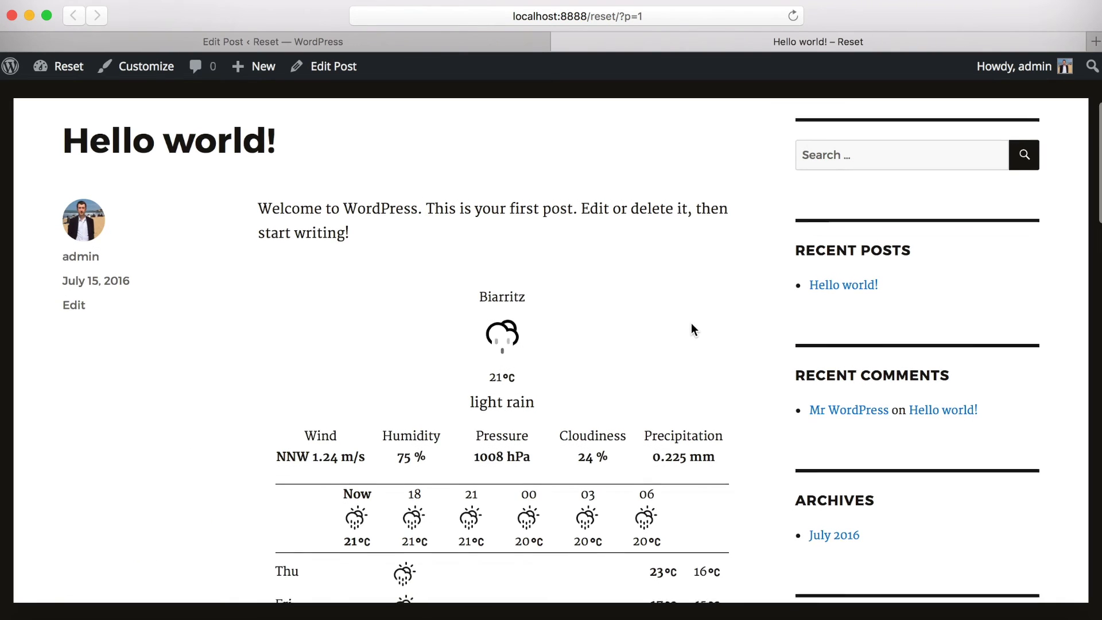
scroll(691, 329, "down", 3)
scroll(691, 328, "down", 8)
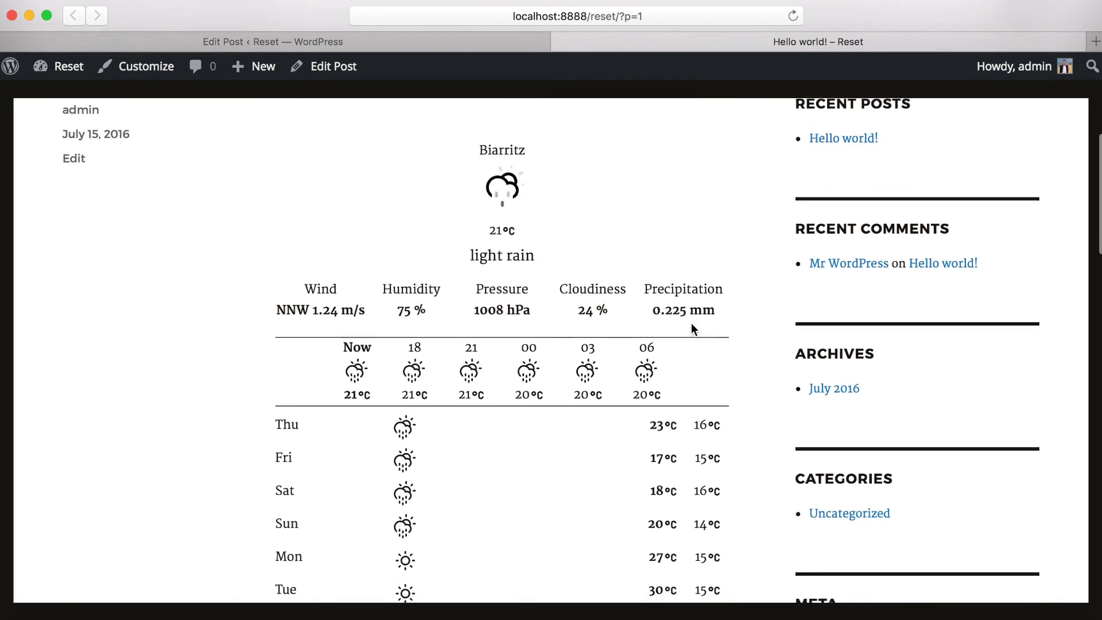
scroll(692, 327, "down", 10)
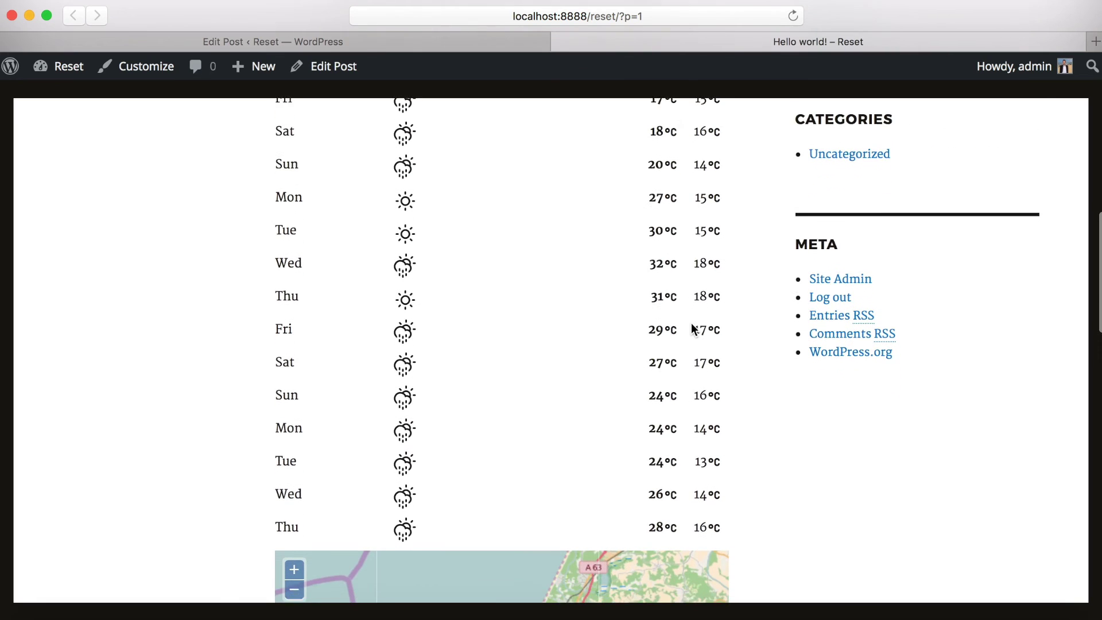
scroll(780, 429, "down", 5)
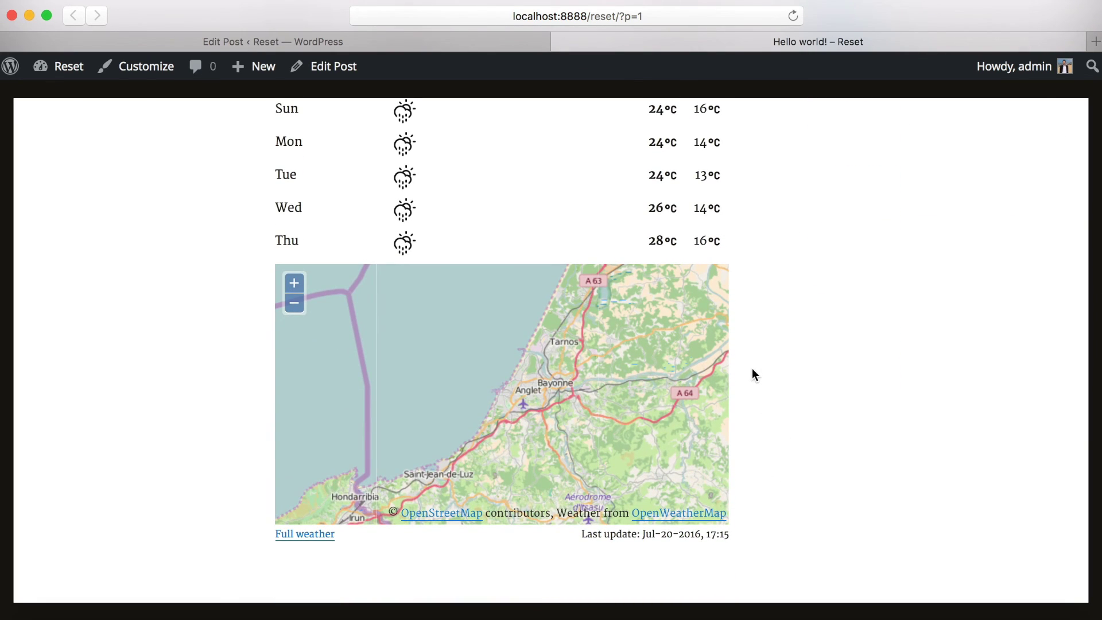
scroll(753, 374, "up", 5)
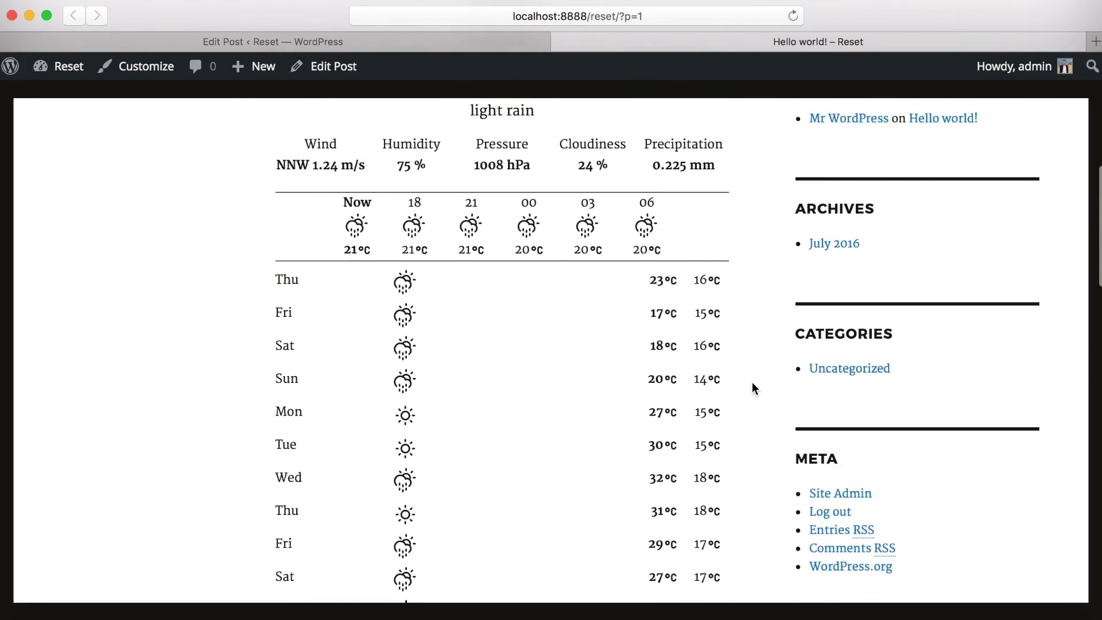
scroll(752, 384, "up", 5)
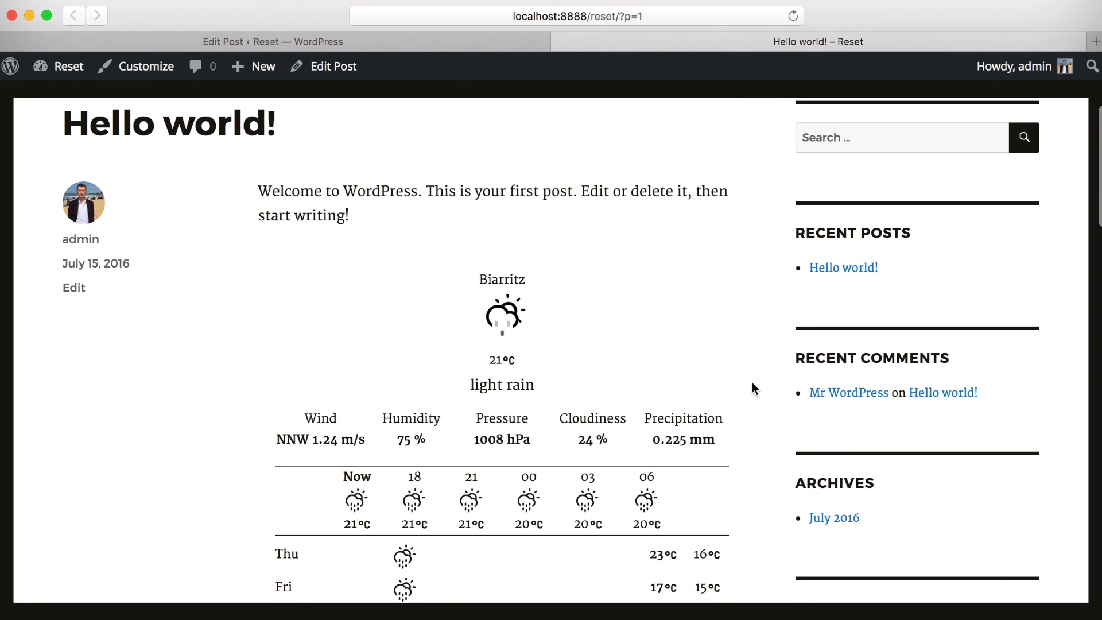